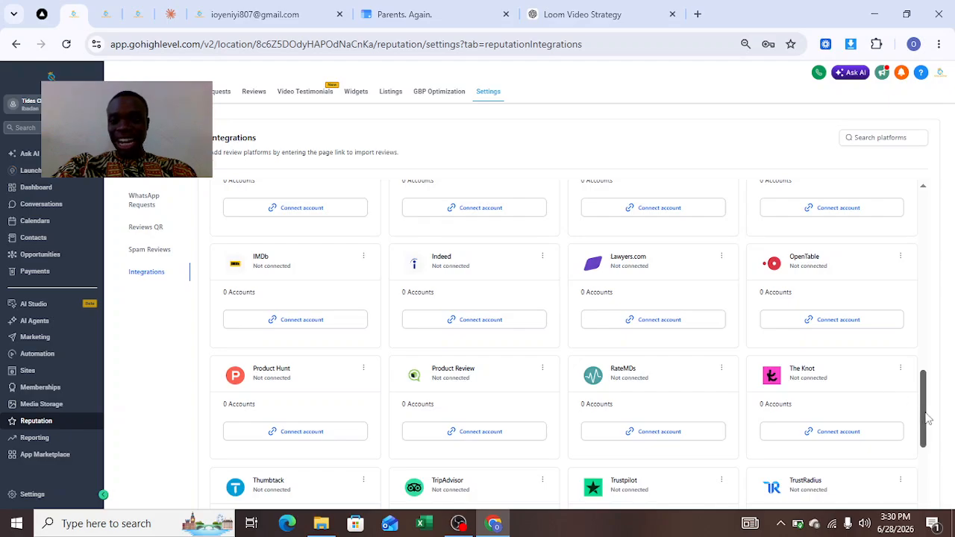
Look up Google Business Profile among the reputation integrations, and bring up the 0007-New Review Received workflow
mouse_move(928, 419)
left_mouse_down()
mouse_move(918, 343)
mouse_move(917, 360)
left_mouse_up()
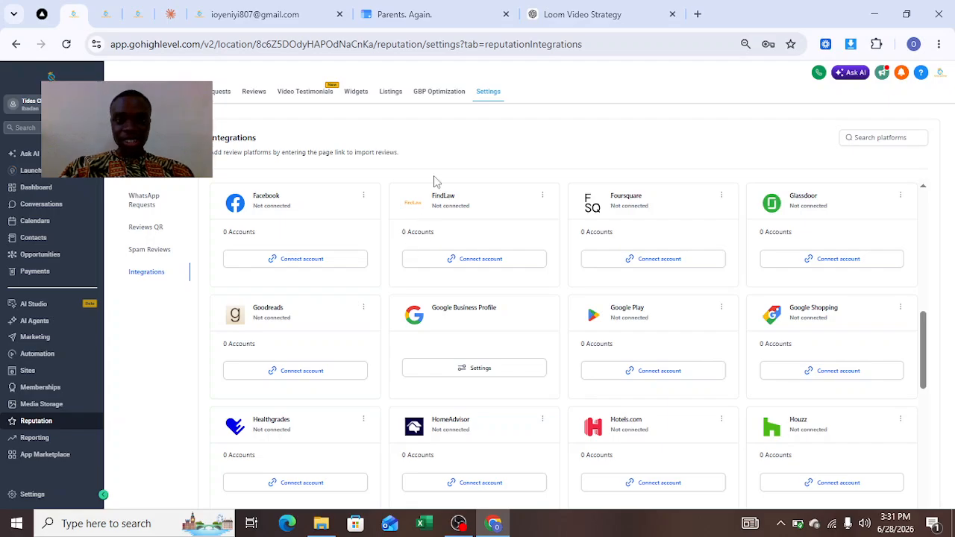
left_click(106, 14)
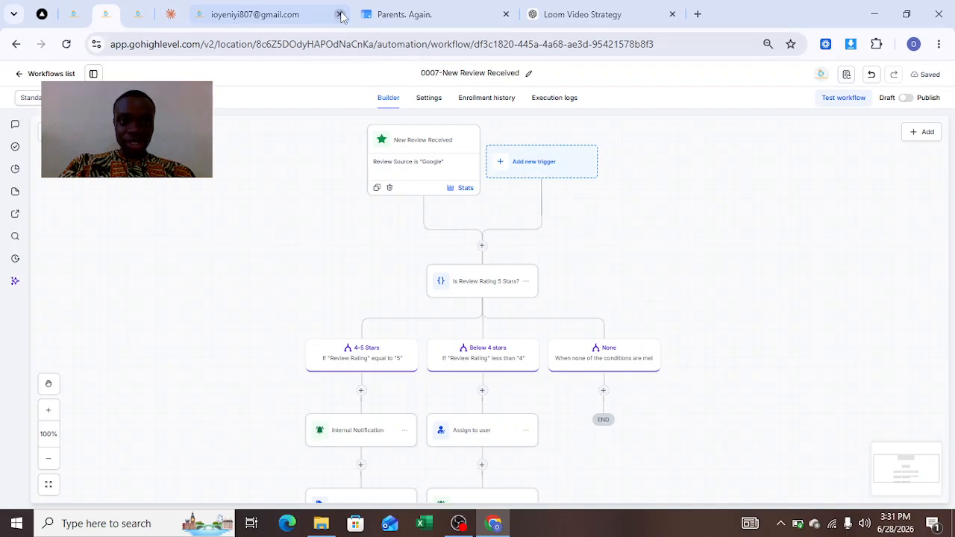
left_click(75, 14)
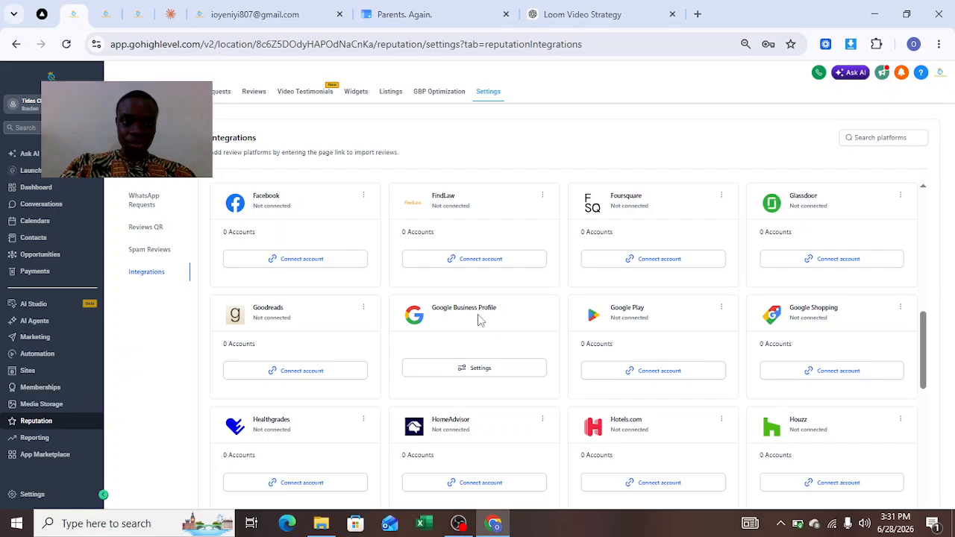
left_click(101, 17)
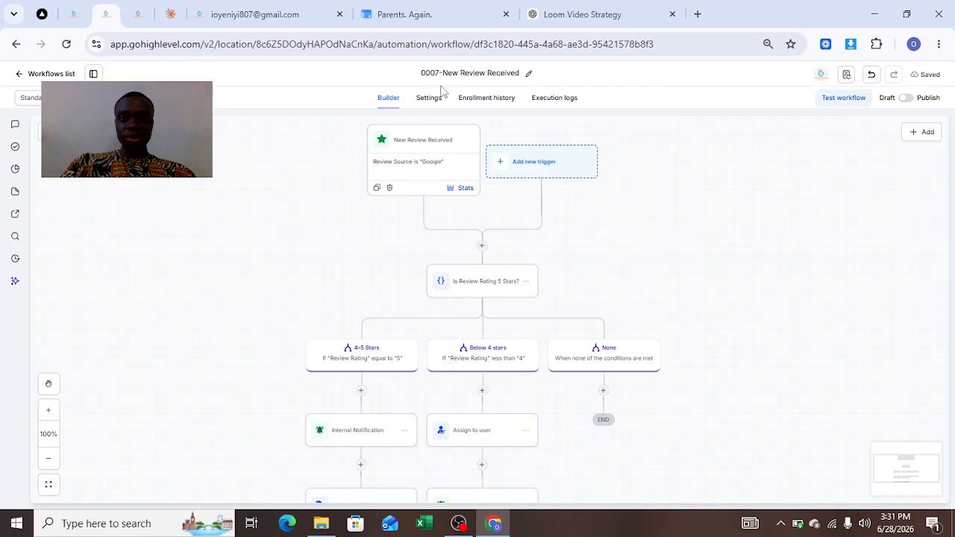
View the settings of the workflow's New Review Received trigger and close them
left_click(396, 174)
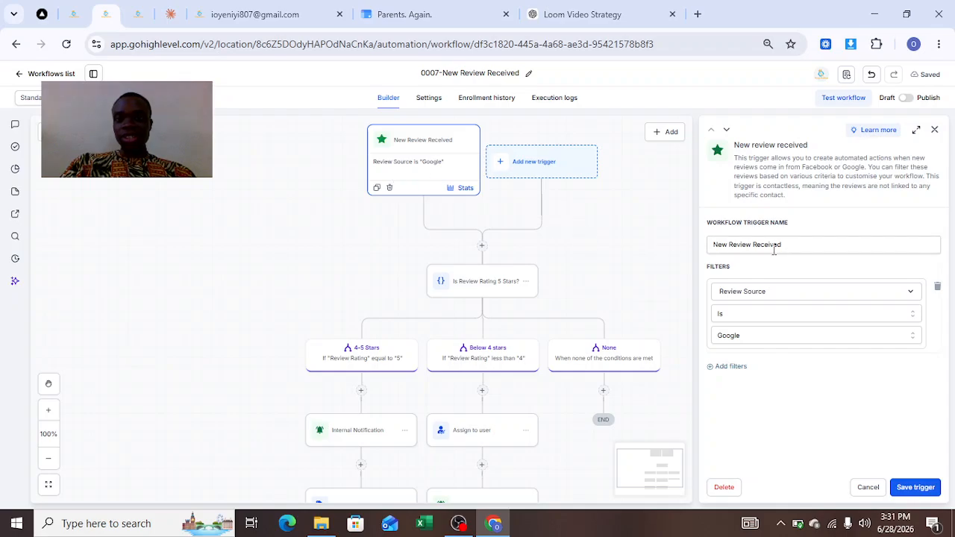
left_click(553, 175)
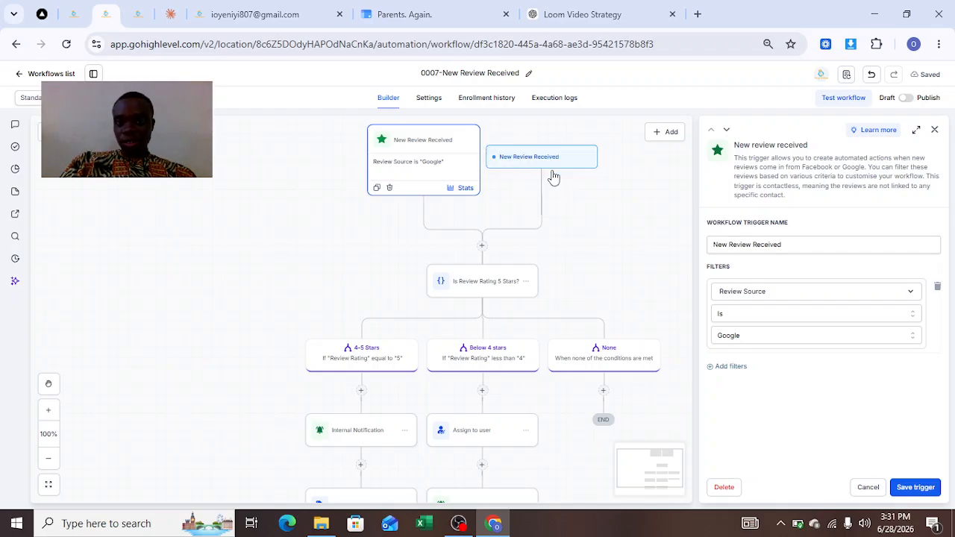
left_click(935, 133)
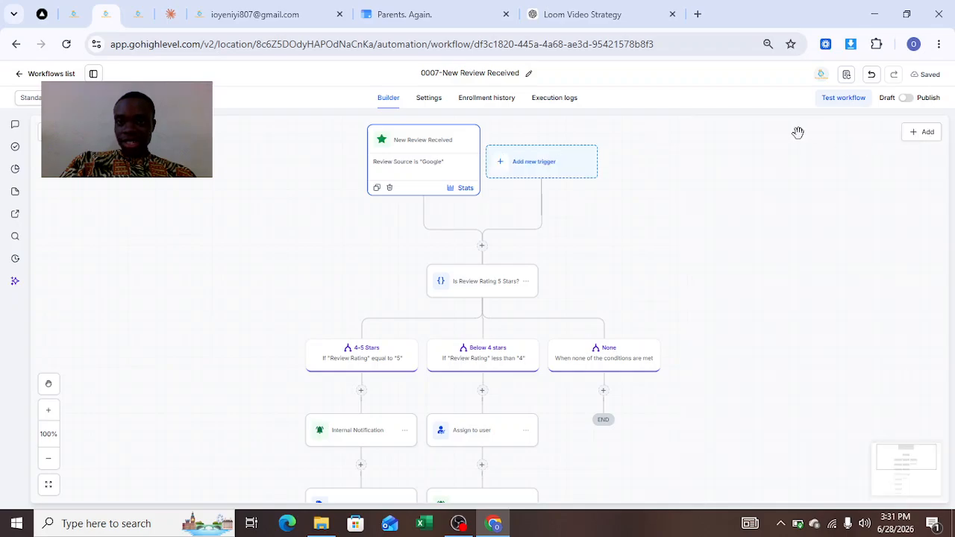
Start adding a new trigger to the workflow and search the available triggers for "review"
left_click(541, 177)
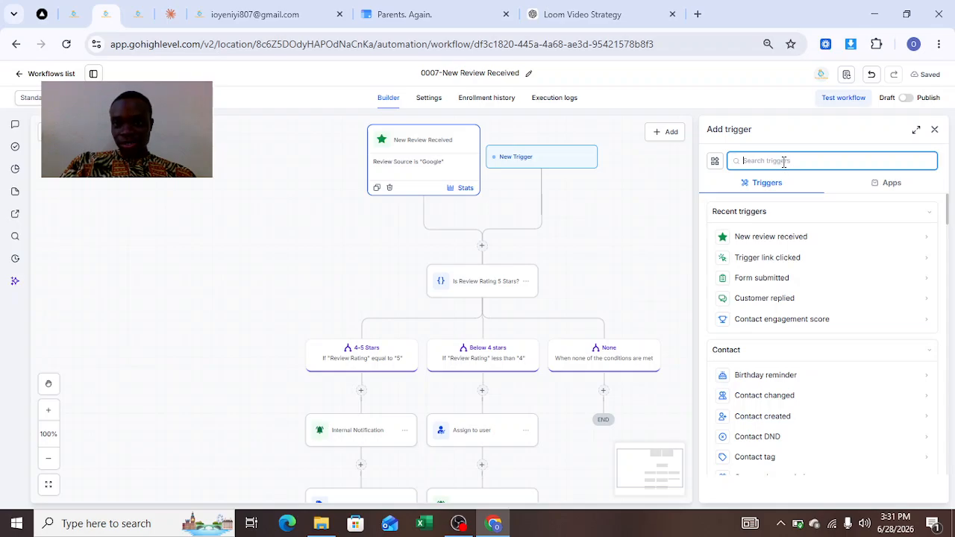
left_click(778, 163)
type("new")
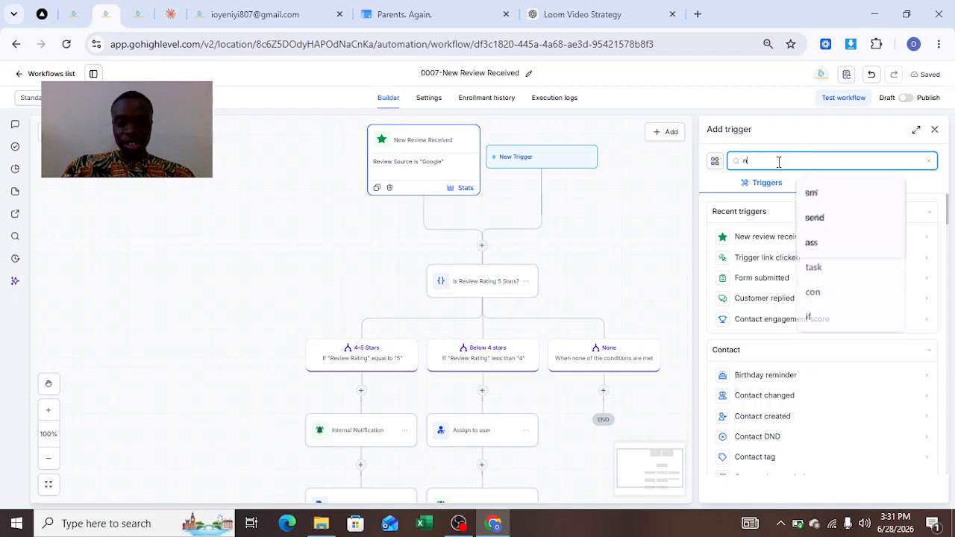
key("BackSpace")
key("BackSpace")
key("BackSpace")
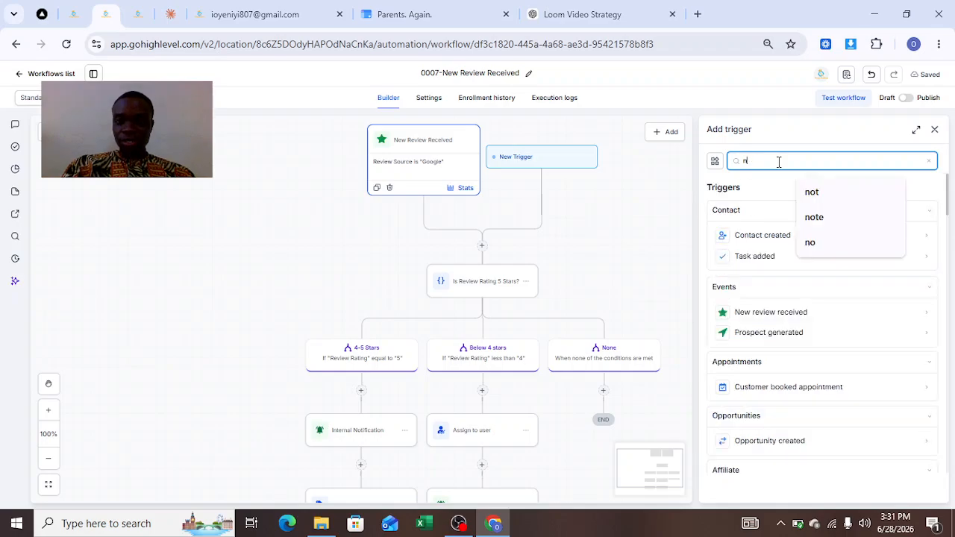
type("revi")
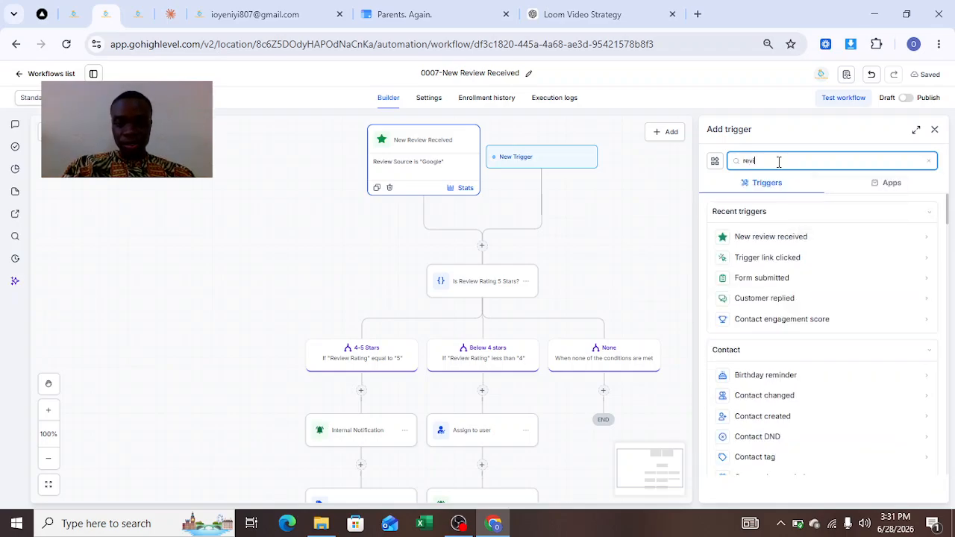
type("ew")
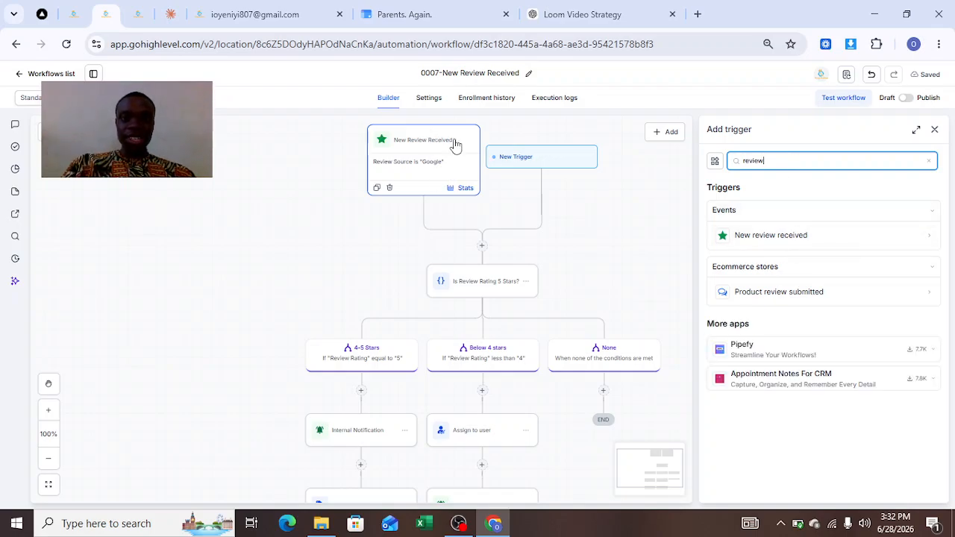
Check the field, operator and source options of the New Review Received trigger's filter, keep Review Source Is Google, and save the trigger
left_click(431, 158)
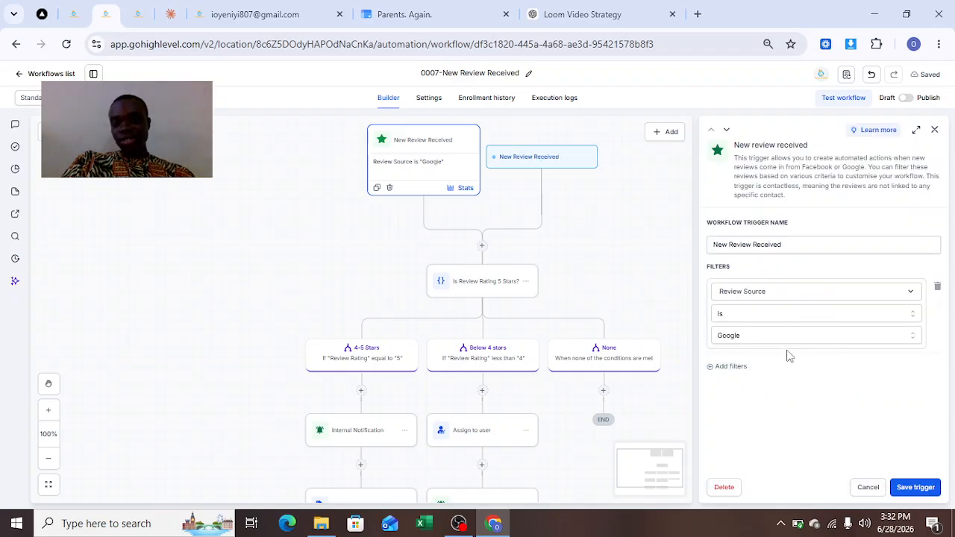
left_click(791, 298)
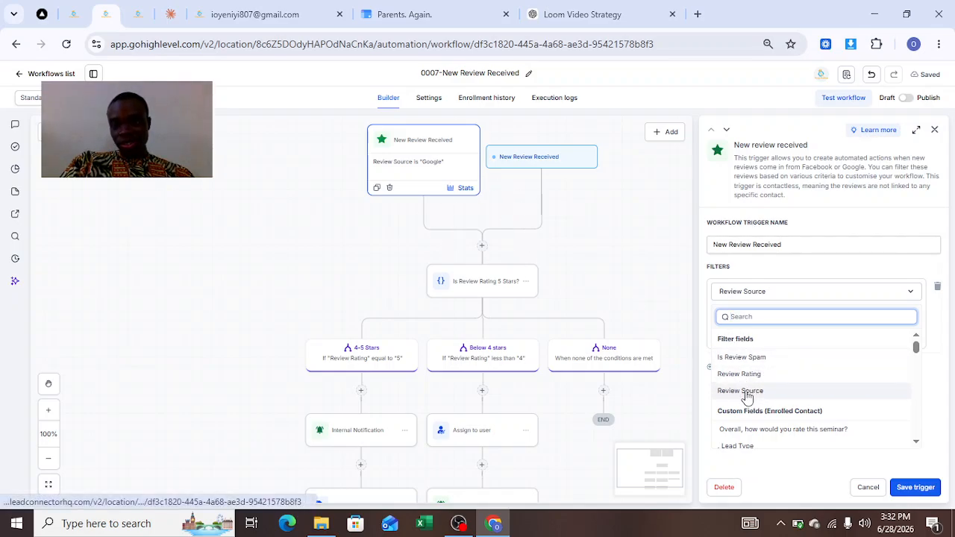
left_click(797, 295)
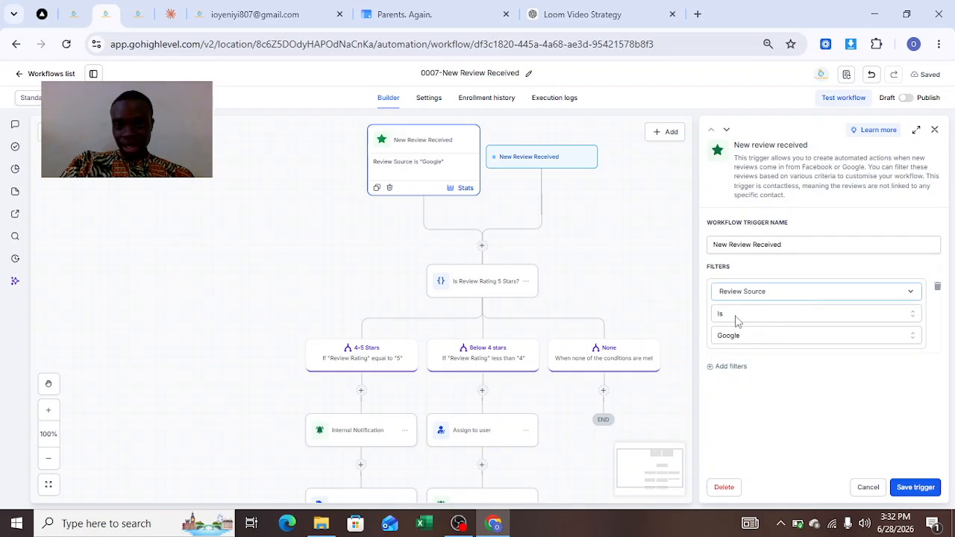
left_click(737, 317)
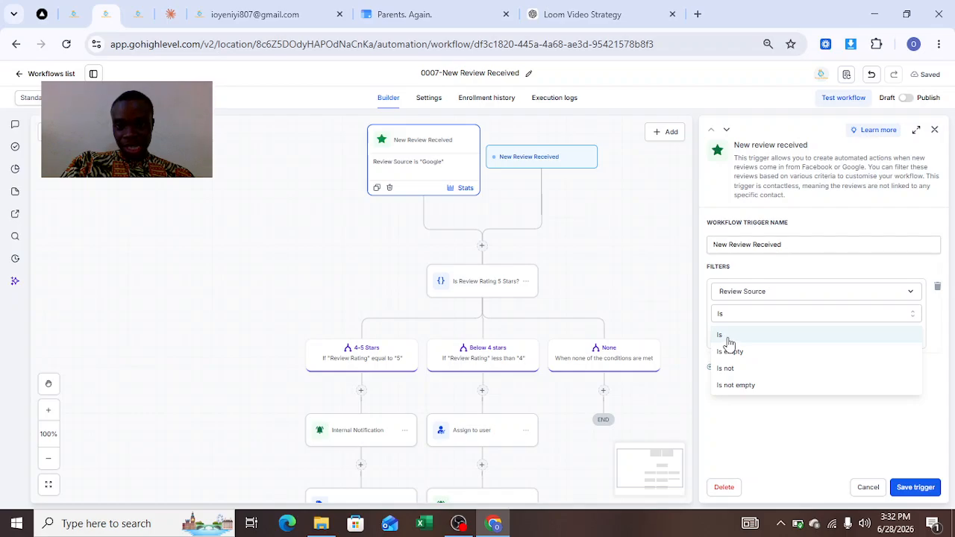
left_click(773, 439)
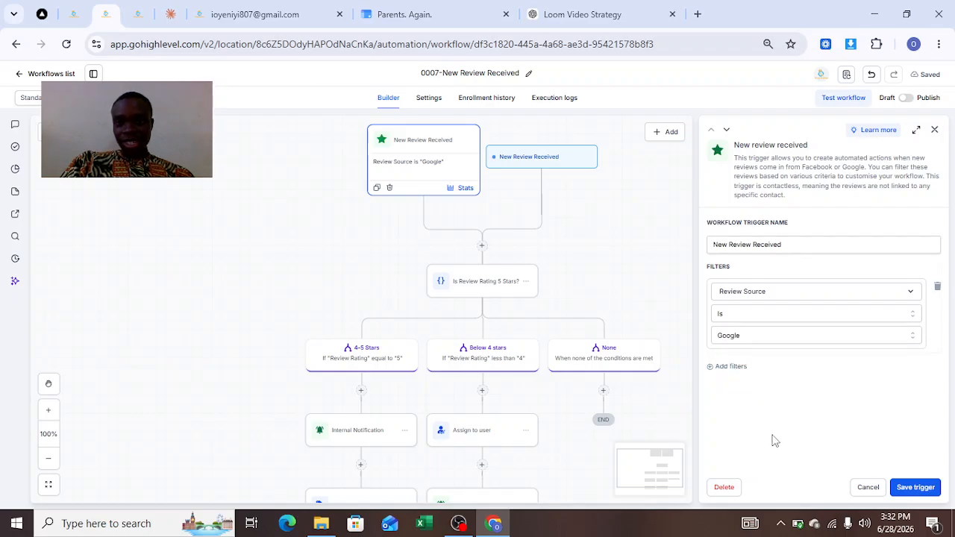
left_click(745, 341)
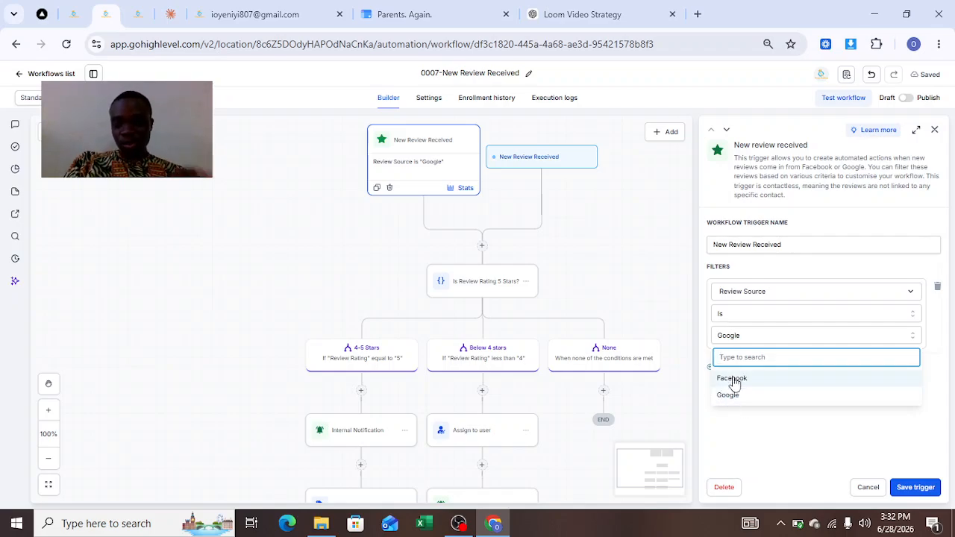
left_click(781, 450)
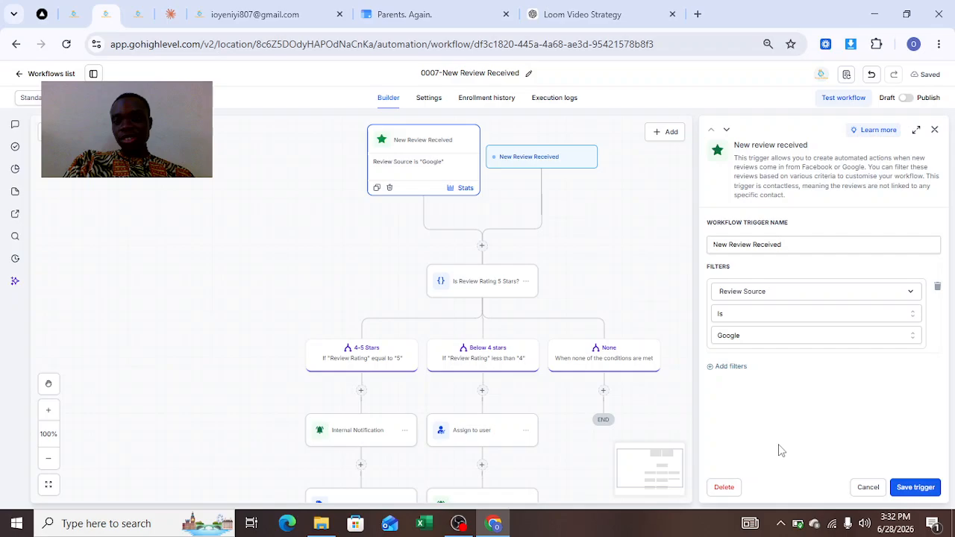
left_click(912, 488)
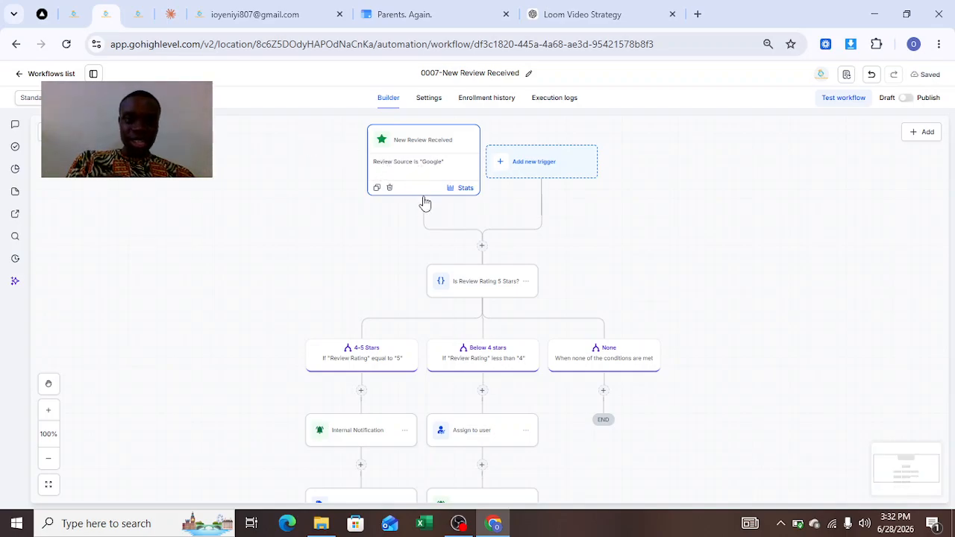
Examine the If/else action that checks the review rating, including its branch names, rating conditions and the available comparison operators
left_click(494, 289)
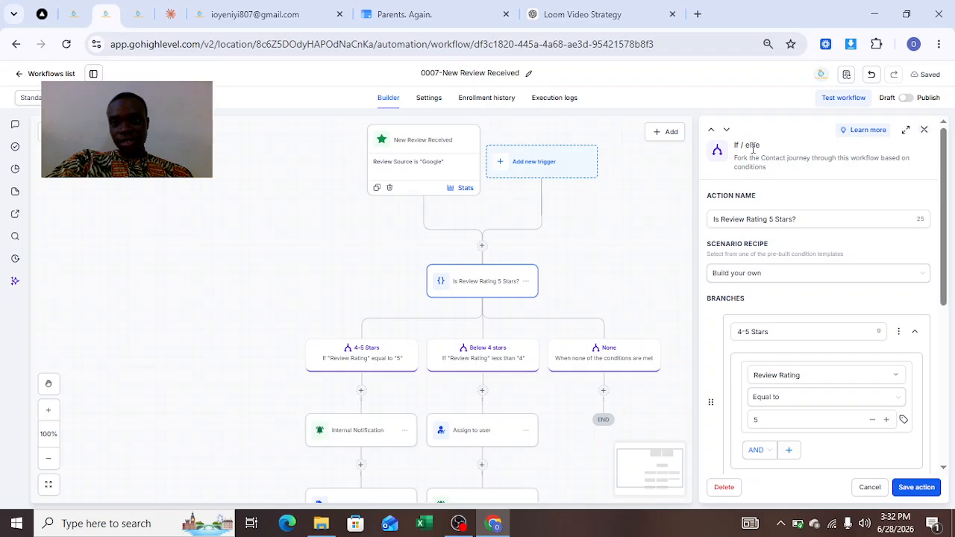
left_click(777, 219)
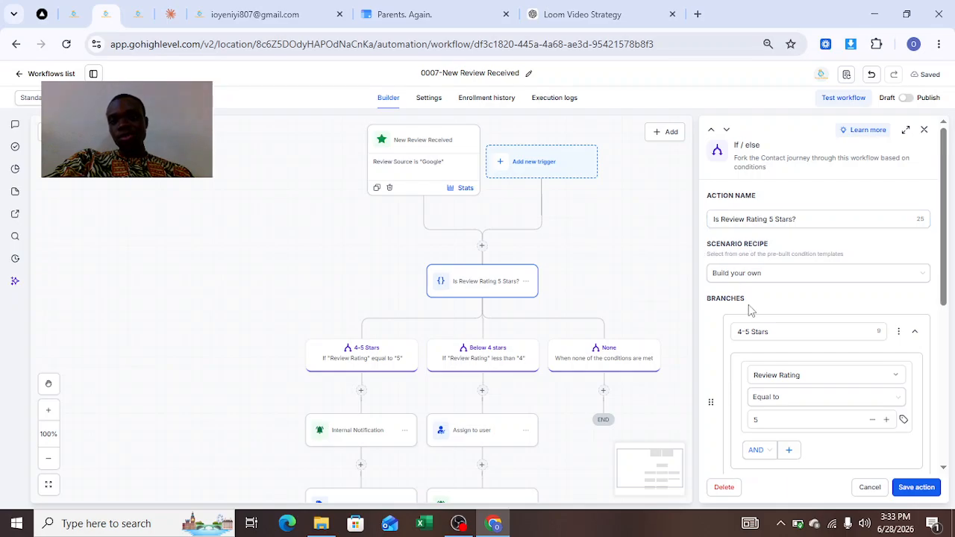
left_click(745, 333)
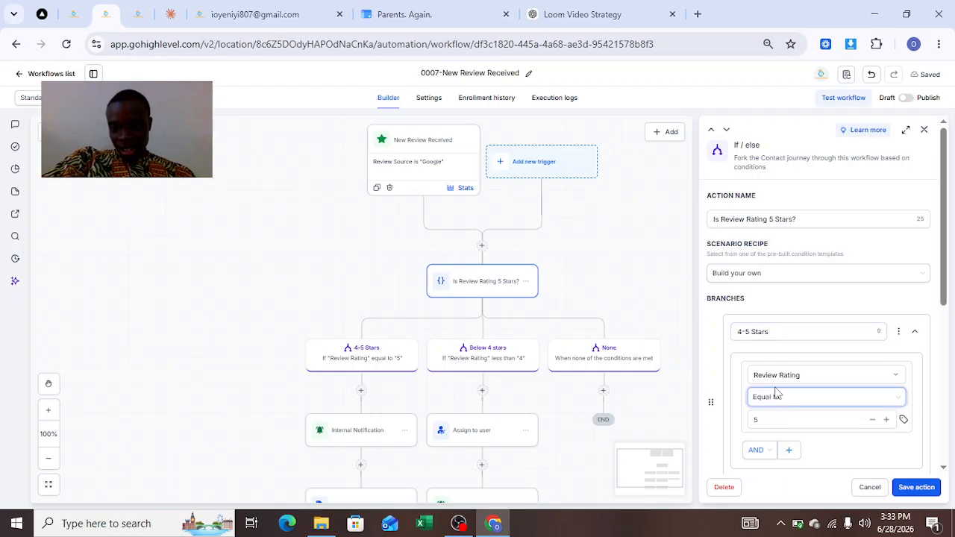
left_click(765, 420)
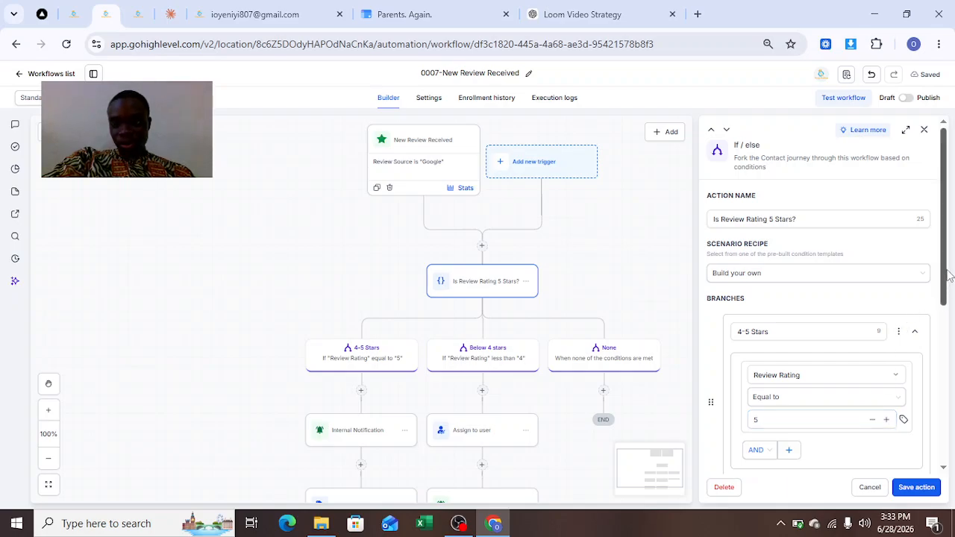
left_click_drag(947, 277, 948, 319)
scroll(947, 357, "down", 1)
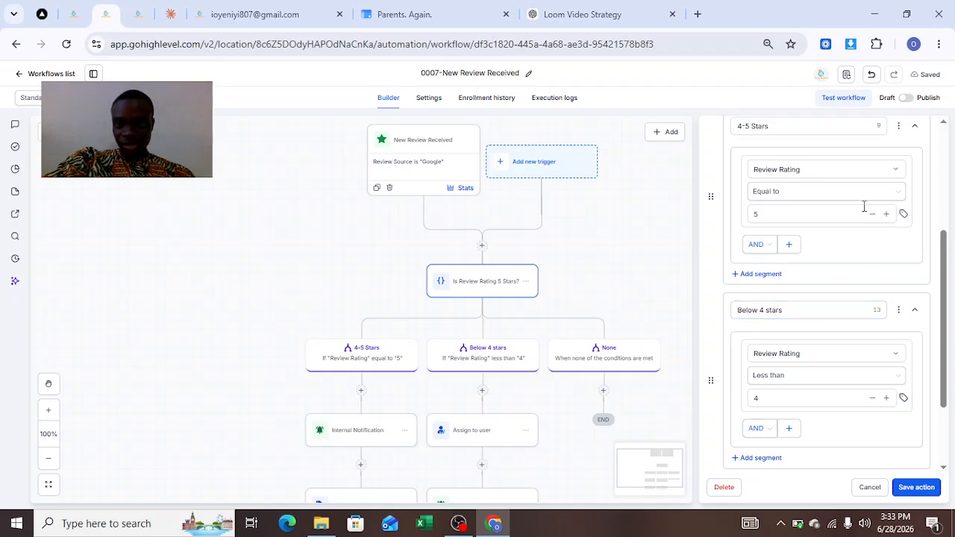
left_click(797, 193)
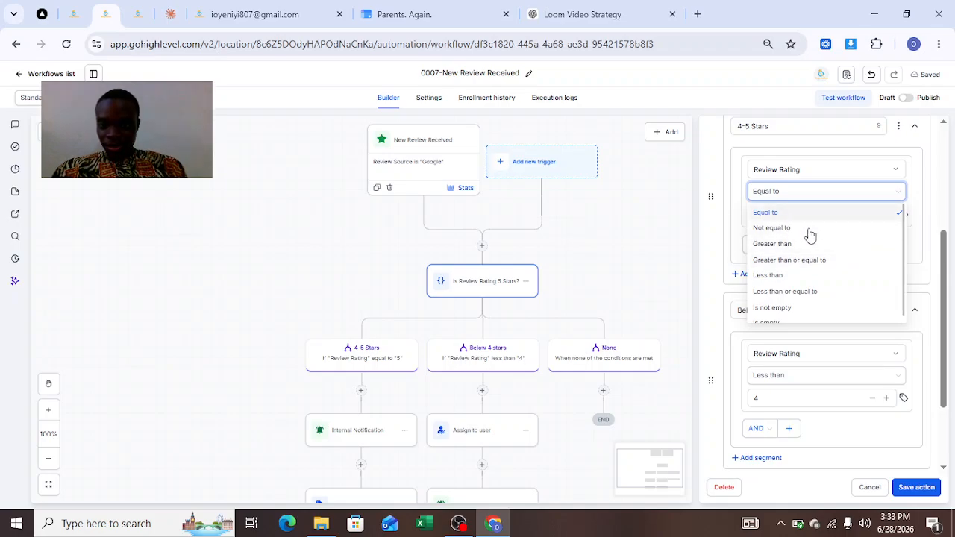
left_click_drag(944, 316, 954, 335)
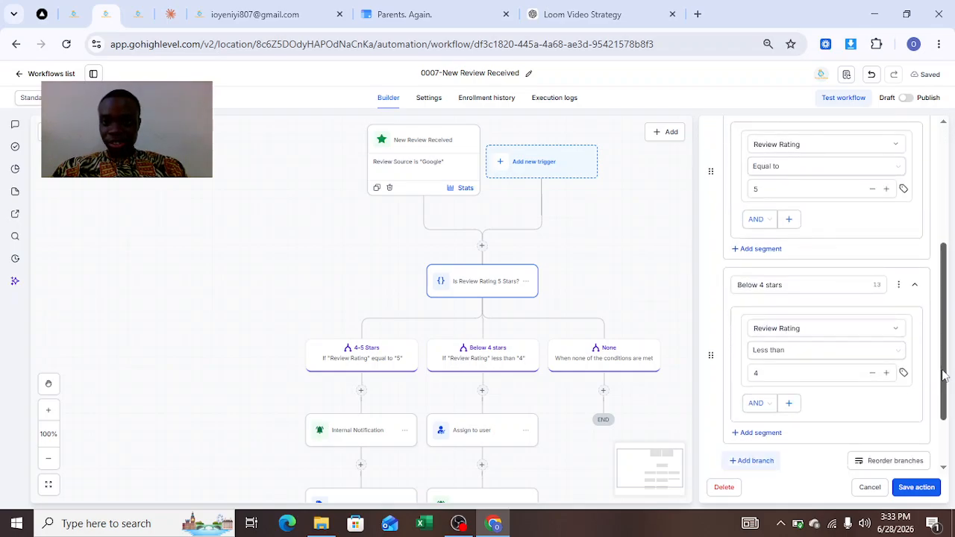
left_click_drag(944, 376, 947, 407)
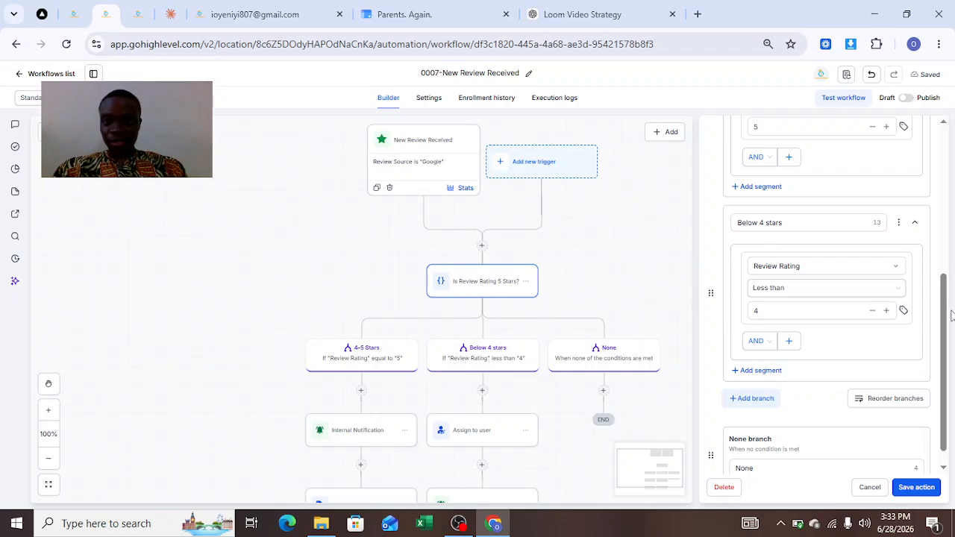
left_click_drag(947, 335, 945, 172)
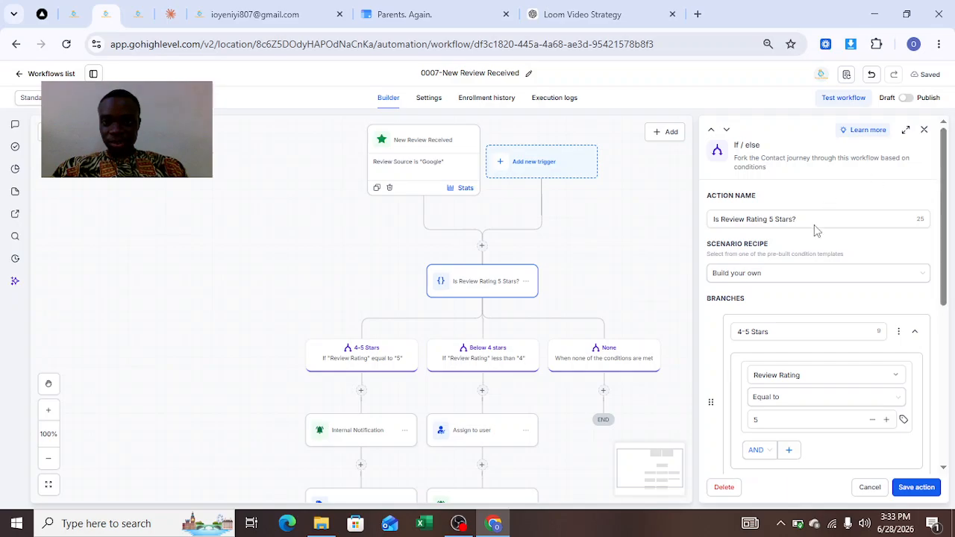
Rename the 4-5 Stars branch of the If/else action to "5 Stars"
left_click(756, 333)
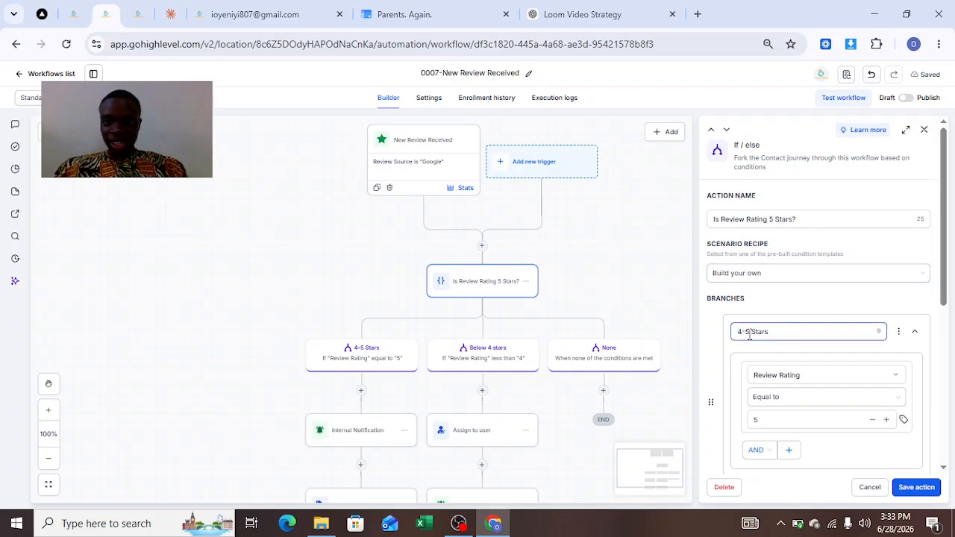
key("BackSpace")
key("BackSpace")
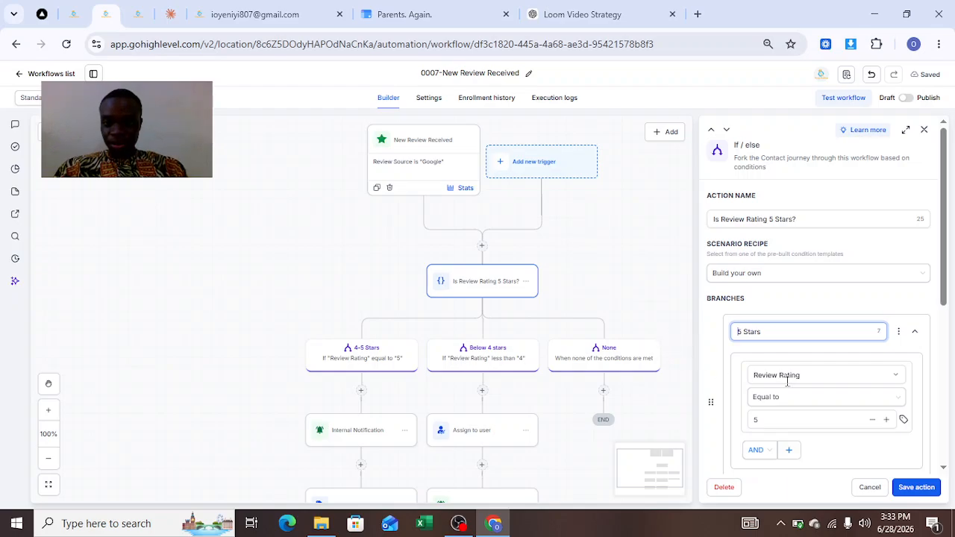
Add a new branch after the Below 4 stars branch and name it "4 stars"
left_click_drag(946, 257, 950, 361)
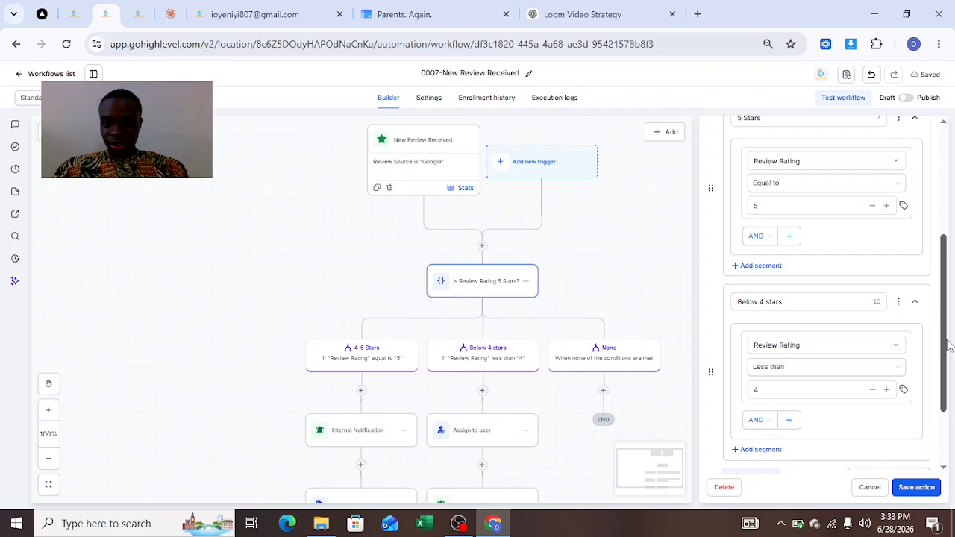
scroll(948, 346, "down", 3)
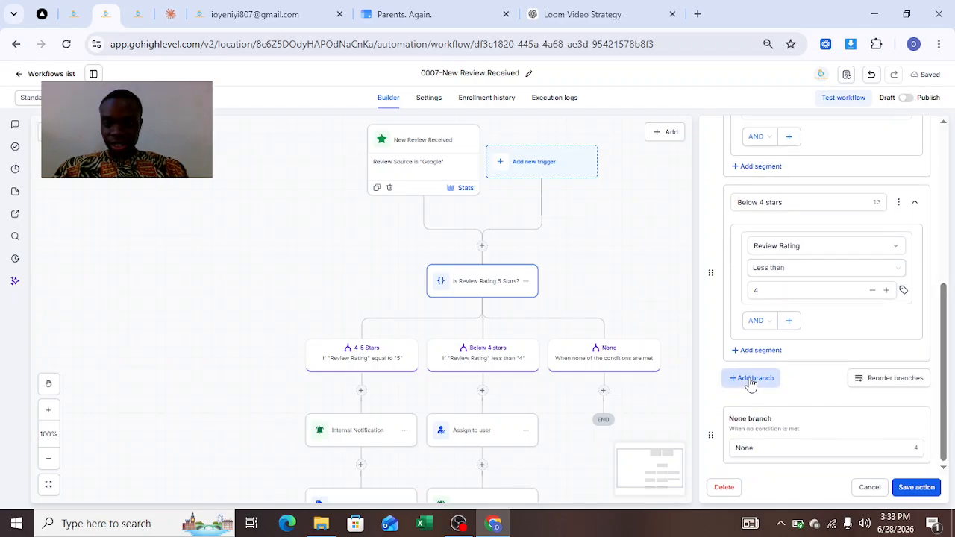
left_click(750, 382)
left_click(774, 388)
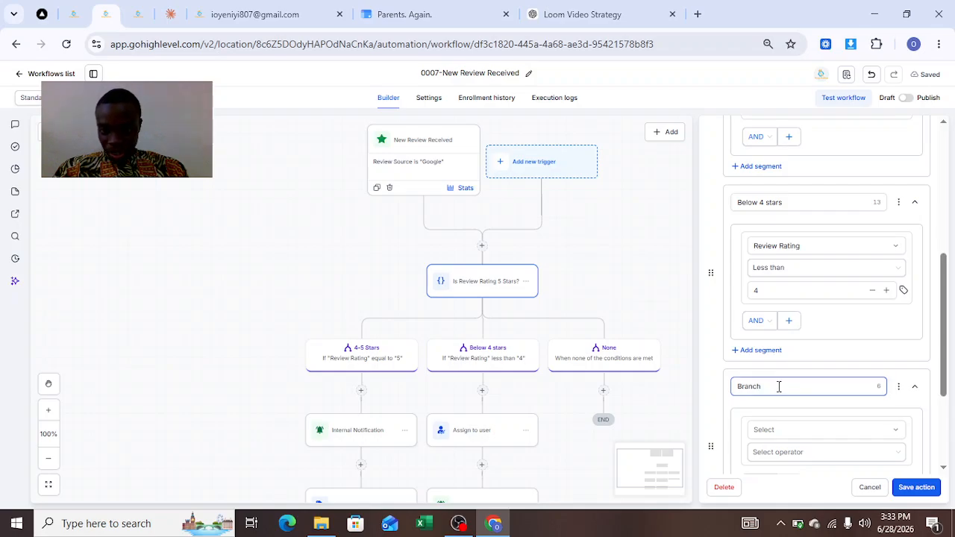
left_click_drag(779, 386, 727, 379)
key("BackSpace")
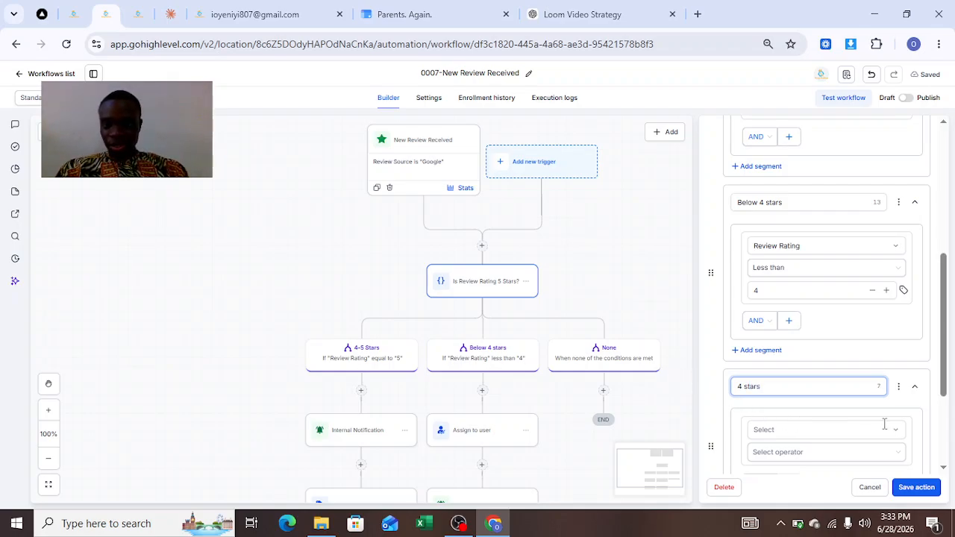
Set the 4 stars branch's condition to Review Rating Equal to 4 and save the If/else action
left_click_drag(938, 379, 939, 439)
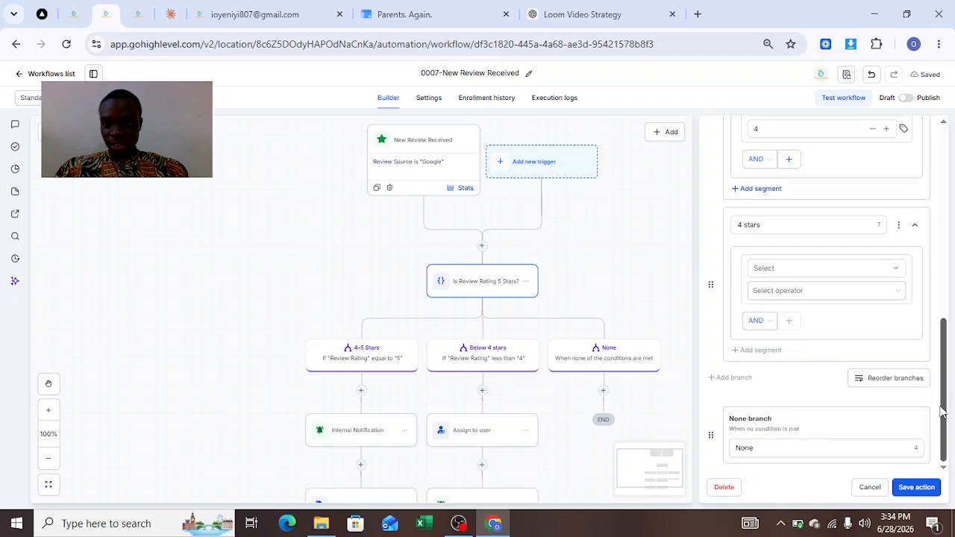
left_click(781, 267)
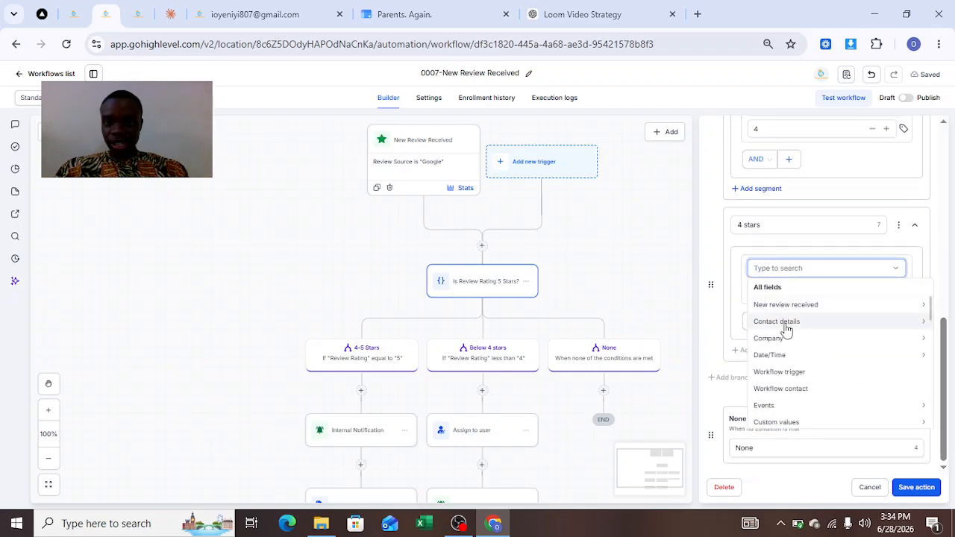
left_click(773, 305)
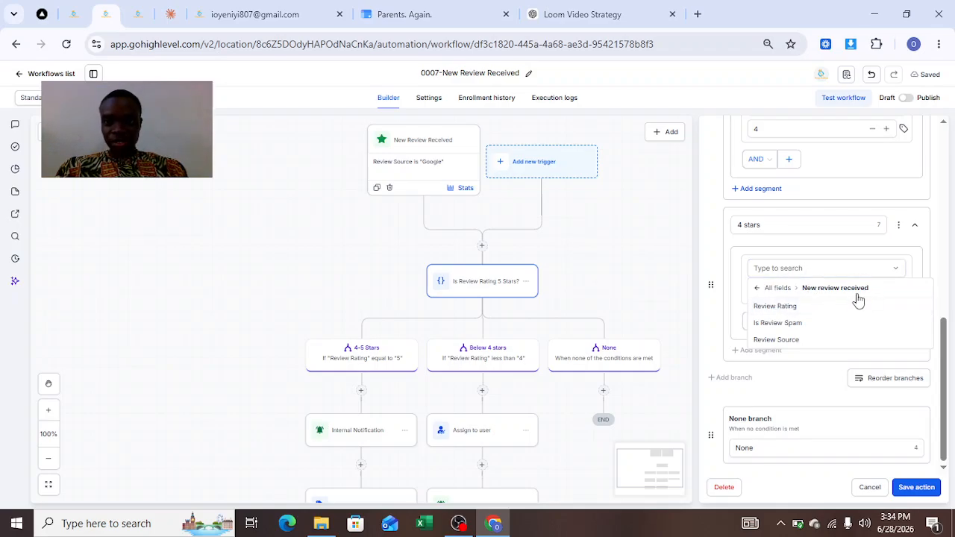
left_click(779, 310)
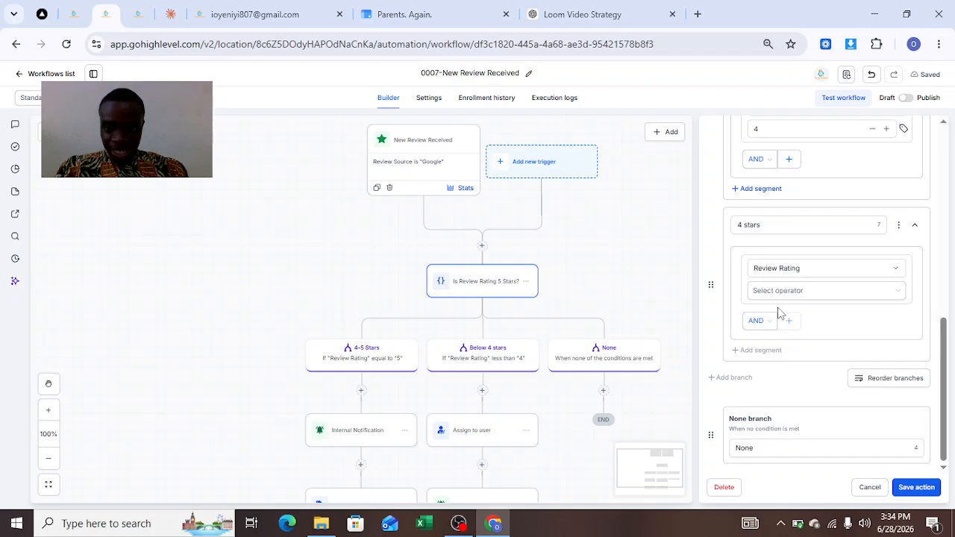
left_click(777, 295)
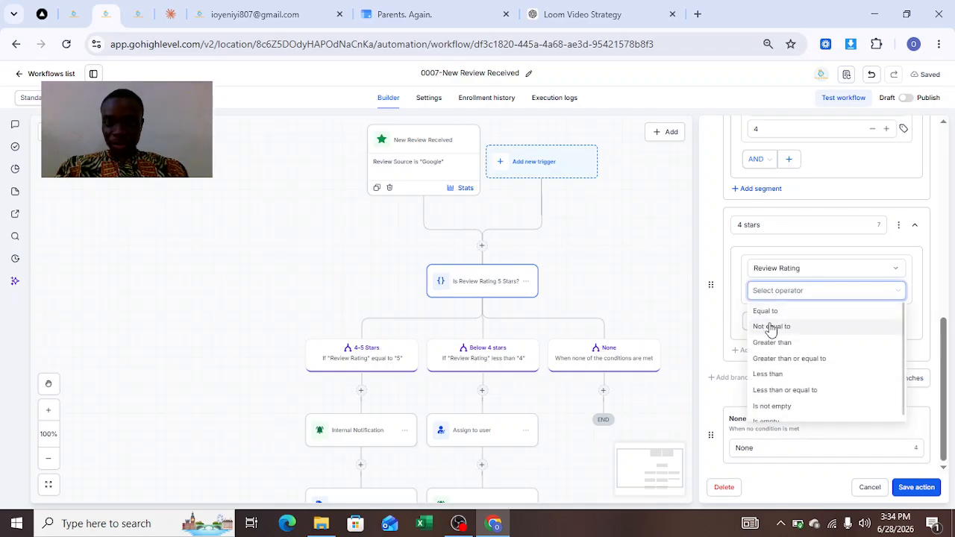
left_click(766, 312)
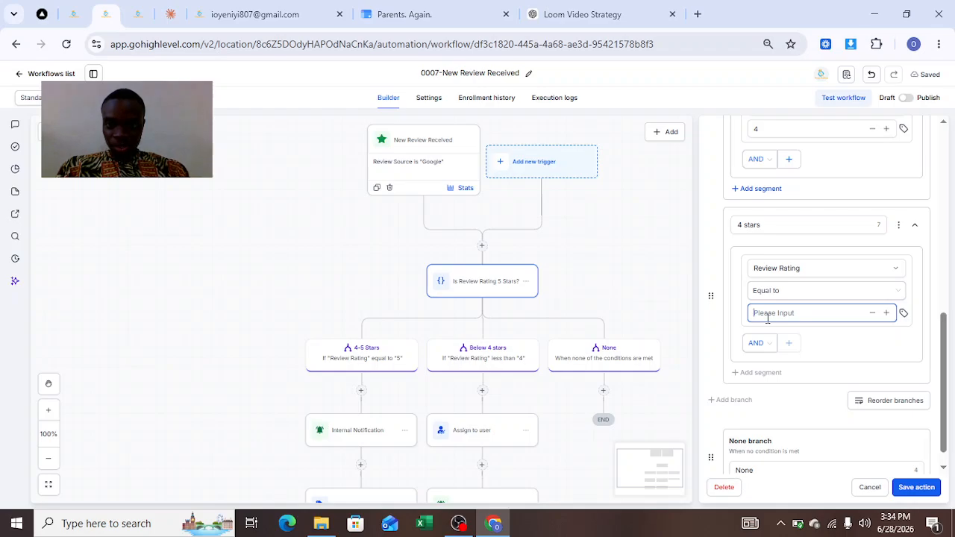
type("4")
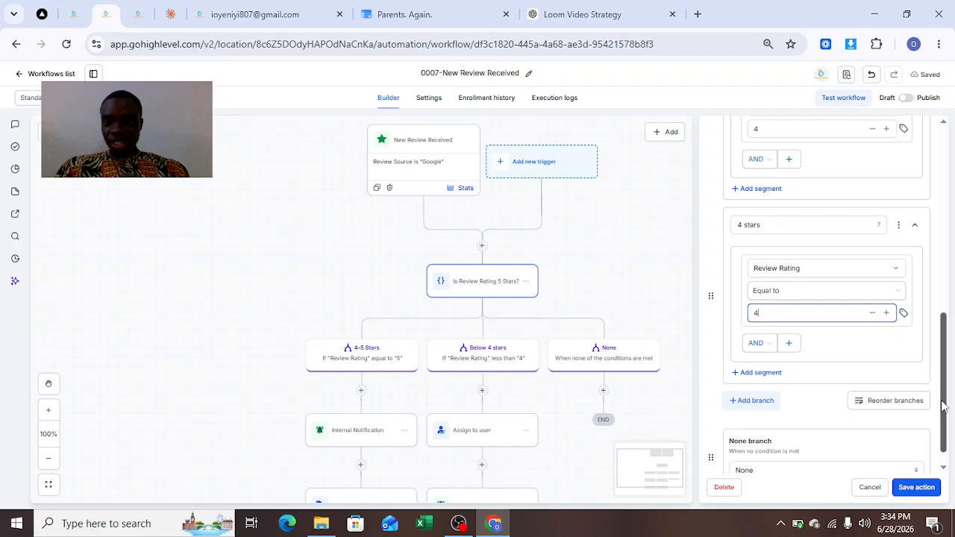
scroll(942, 405, "up", 3)
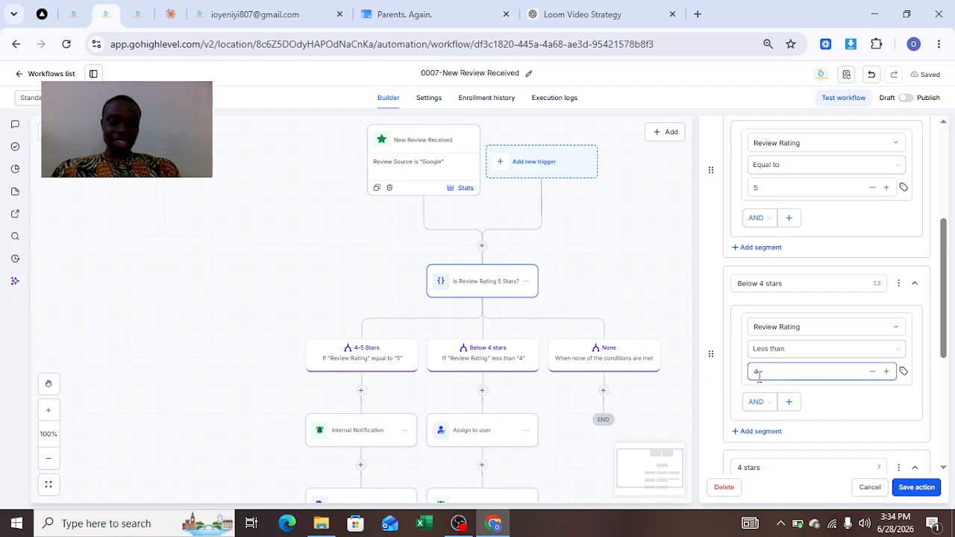
left_click_drag(945, 305, 943, 403)
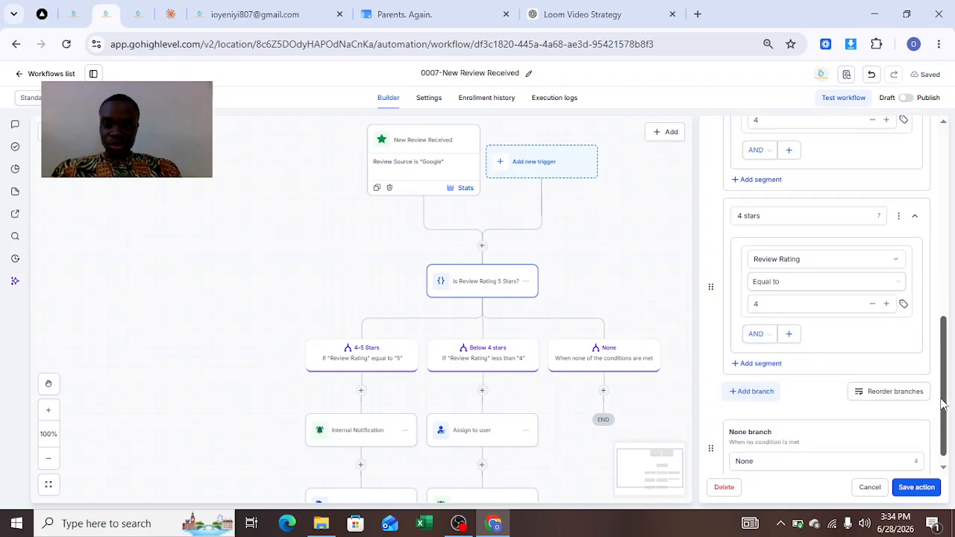
left_click(915, 487)
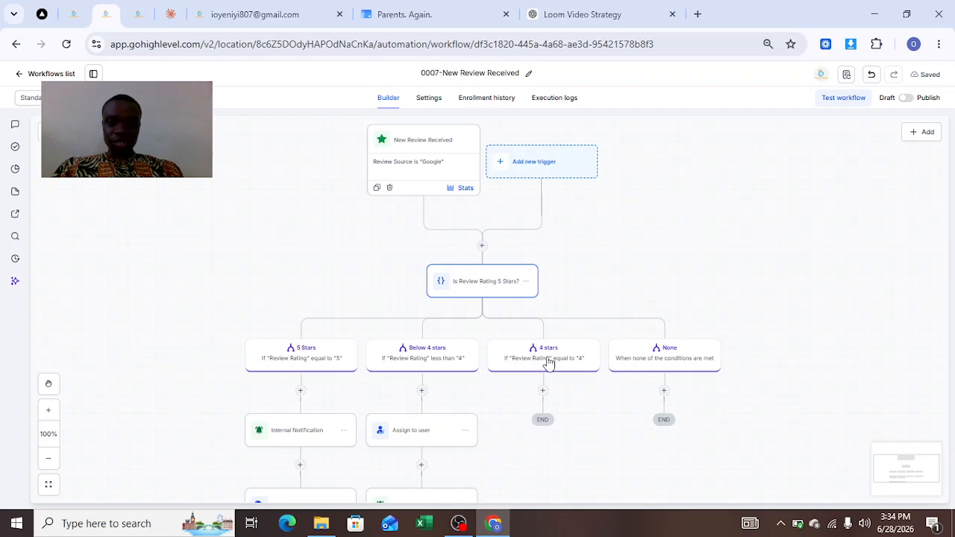
Examine the actions under each rating branch and recheck the Below 4 stars branch's name, condition and operator options in the If/else action
left_click_drag(873, 347, 873, 226)
left_click_drag(718, 348, 732, 271)
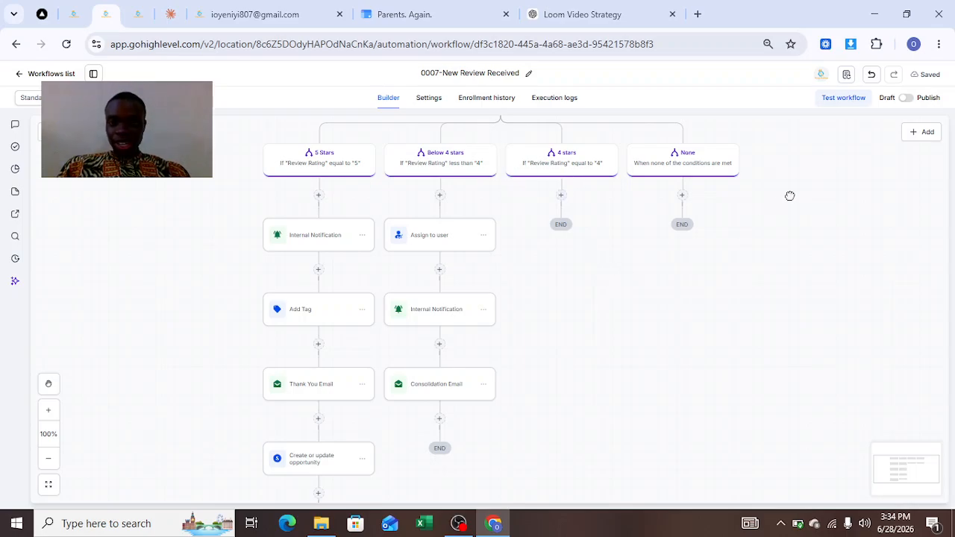
left_click_drag(791, 196, 809, 320)
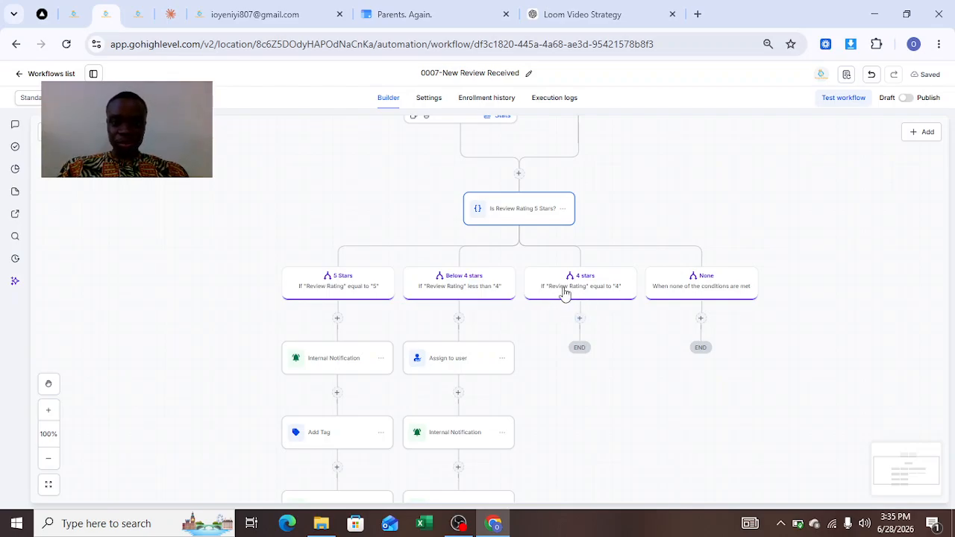
left_click(516, 223)
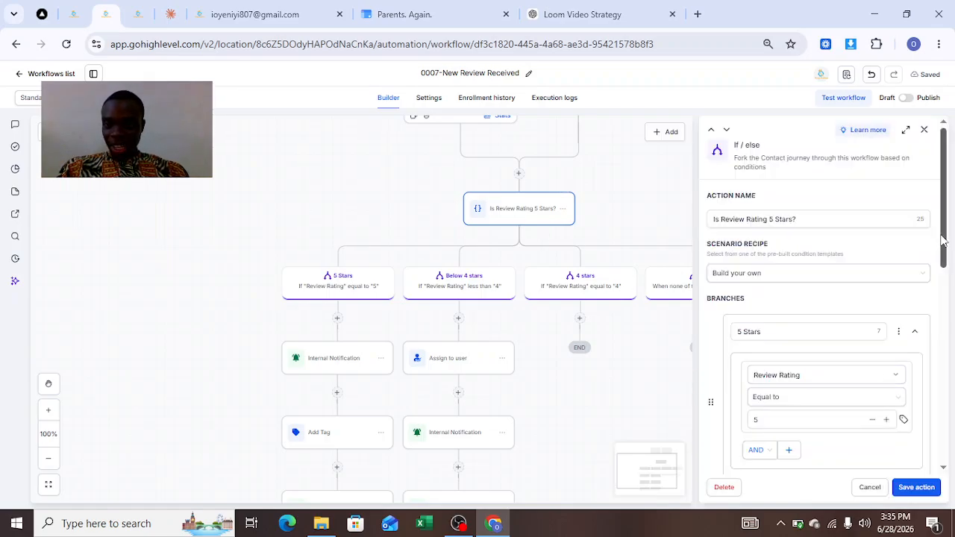
left_click_drag(942, 241, 953, 345)
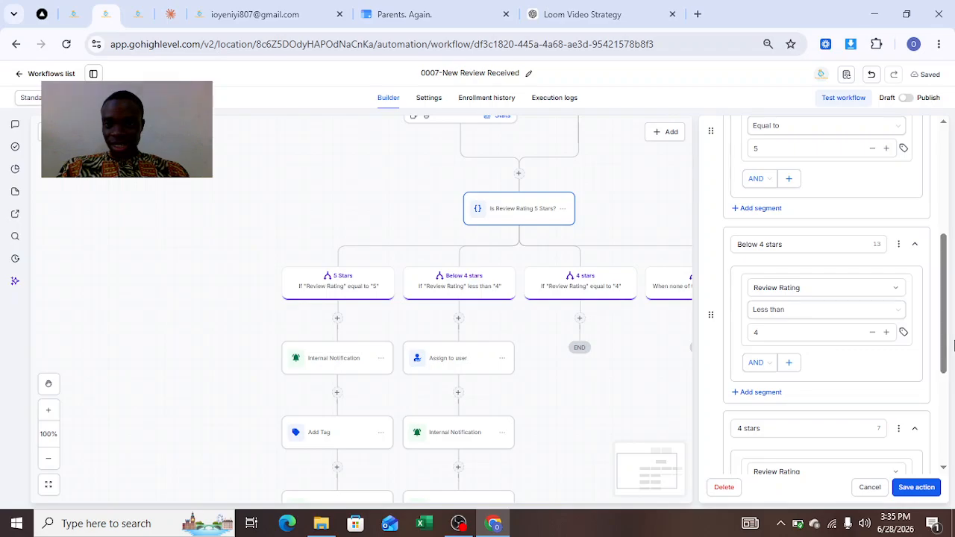
left_click(780, 311)
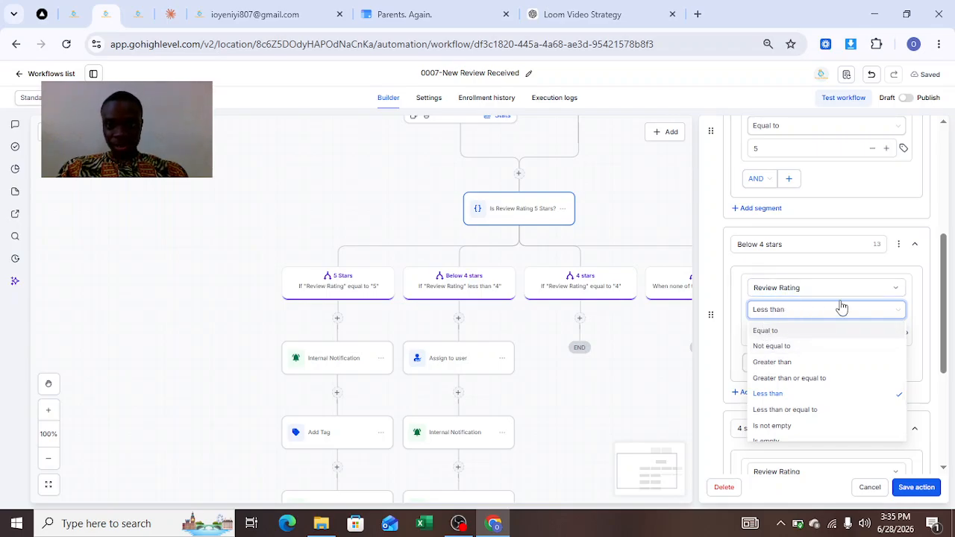
left_click_drag(946, 298, 948, 320)
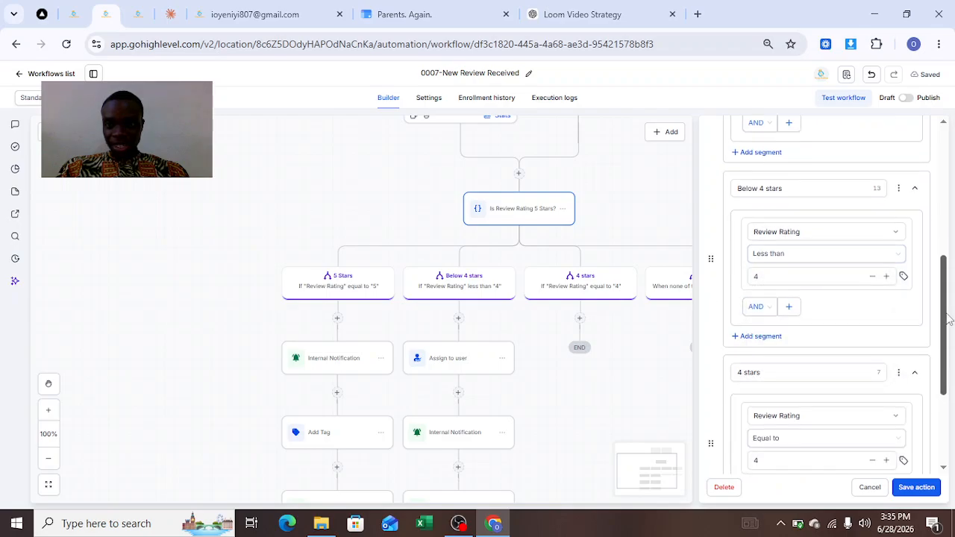
left_click(758, 191)
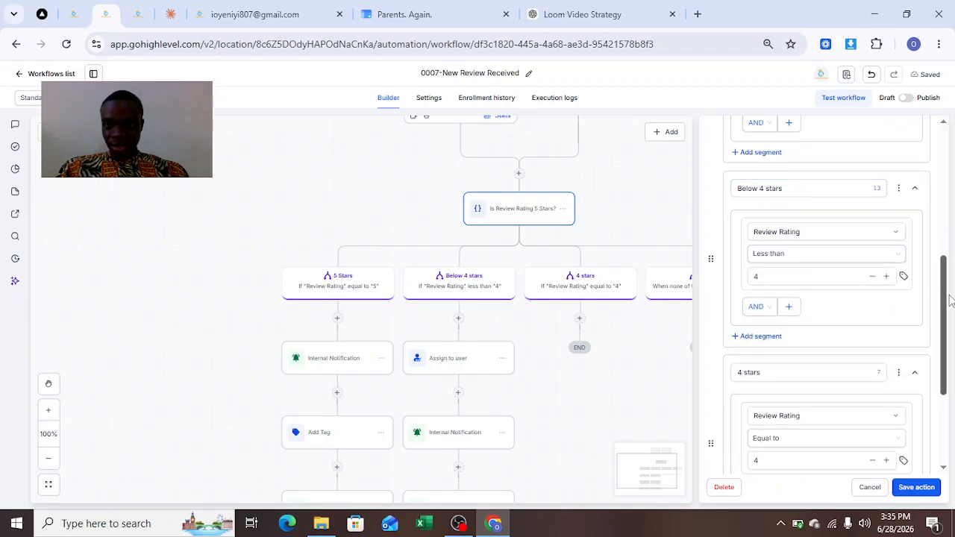
scroll(946, 313, "up", 1)
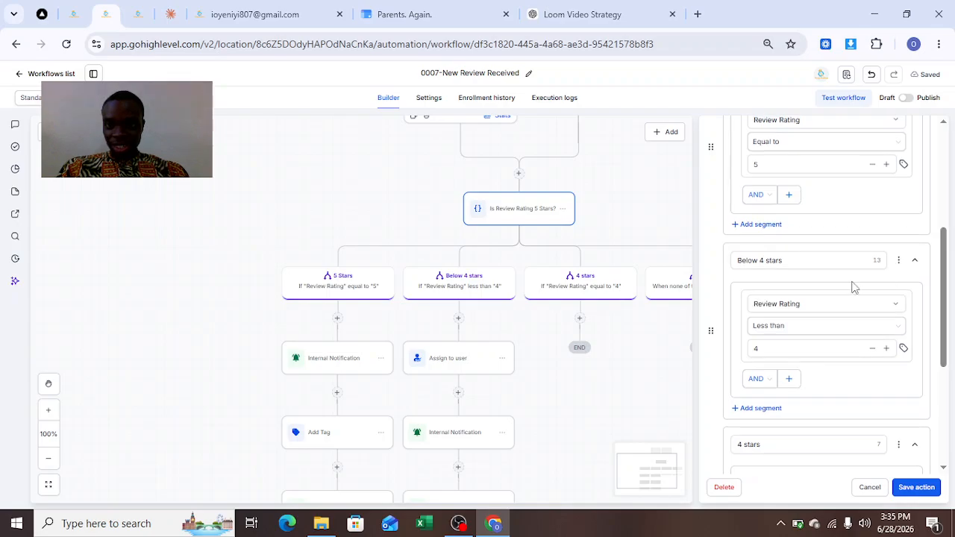
left_click(761, 261)
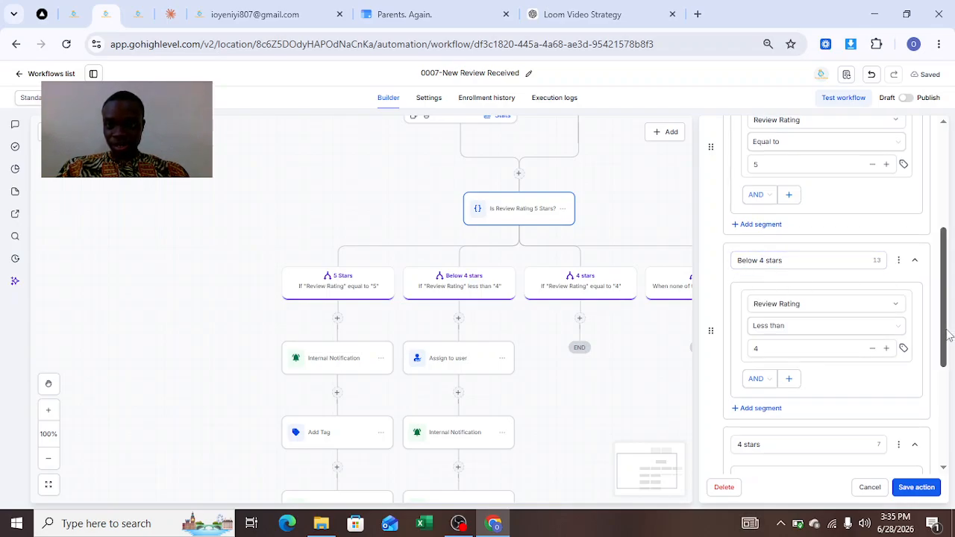
Rename the 4 stars branch of the If/else action to "below 5 stars"
scroll(949, 336, "down", 3)
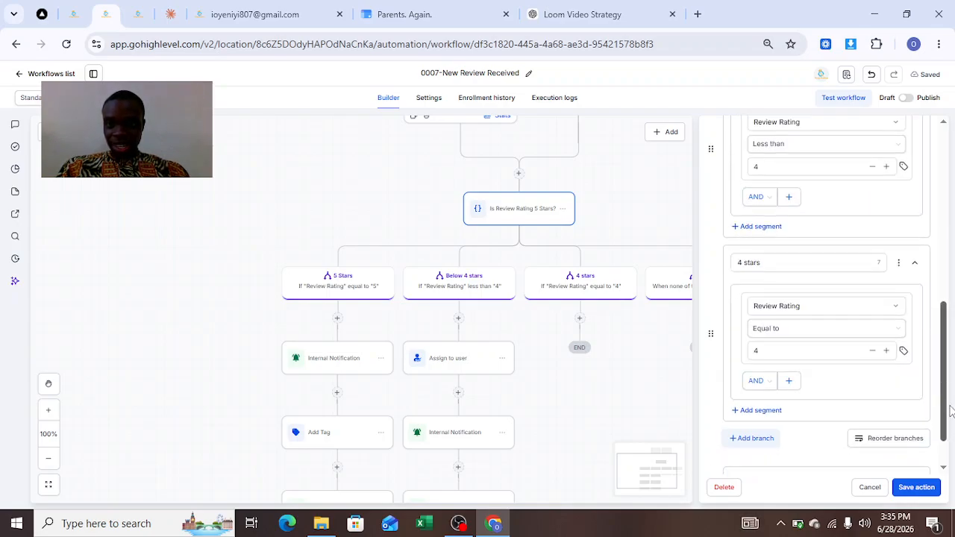
left_click(740, 251)
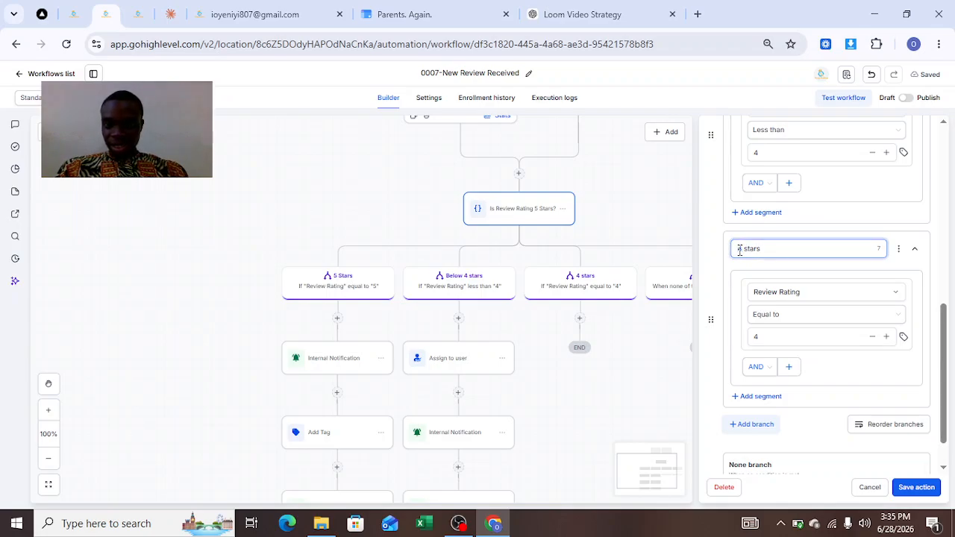
key("BackSpace")
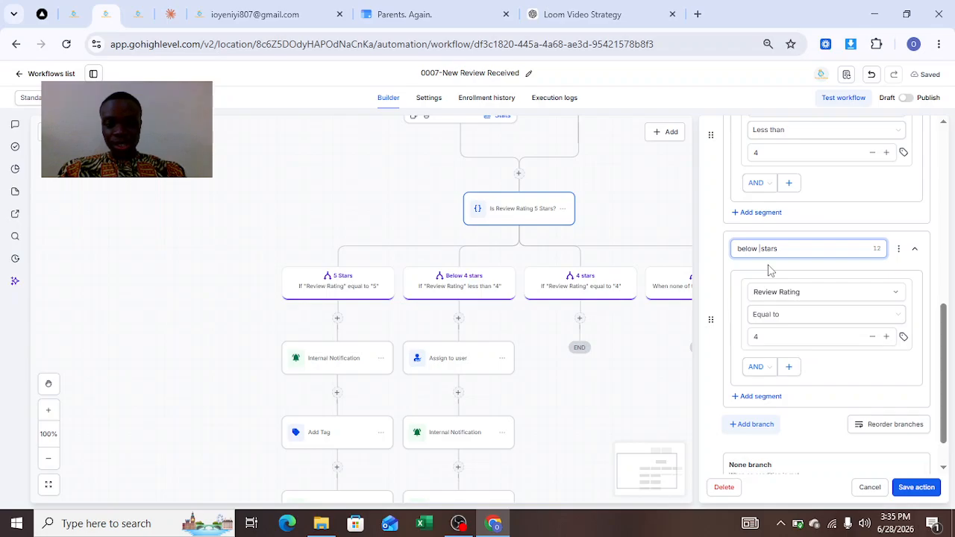
Change the below 5 stars branch's condition to Review Rating Less than 5 and save the If/else action
left_click(780, 317)
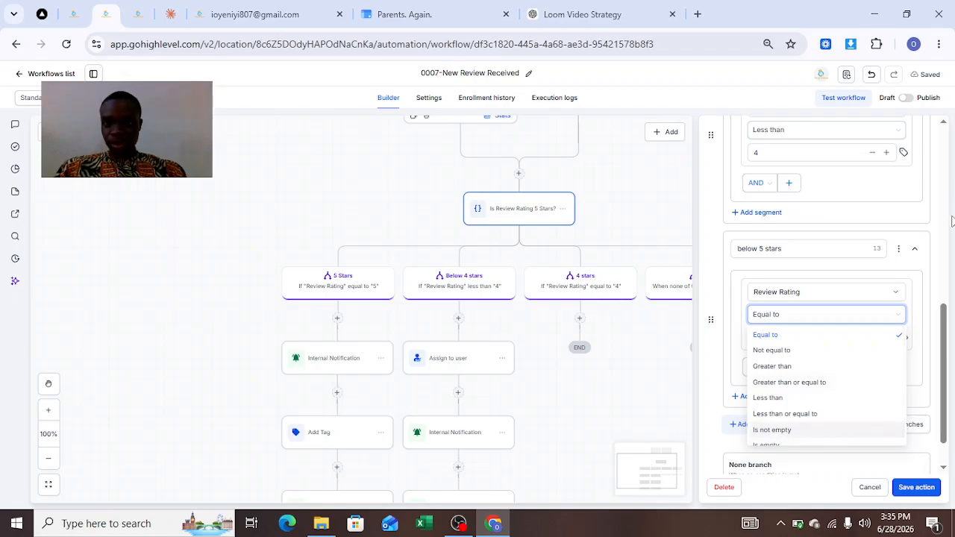
left_click(942, 274)
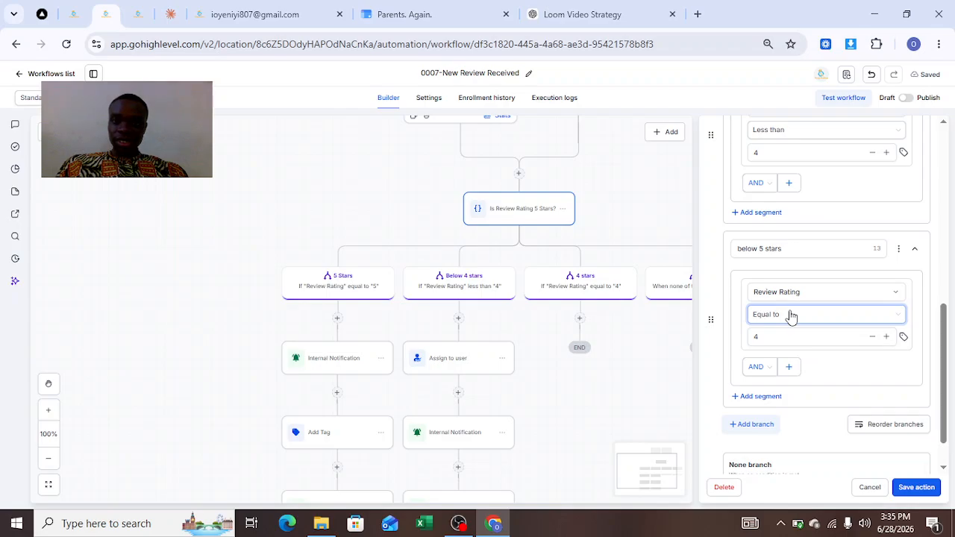
left_click(792, 317)
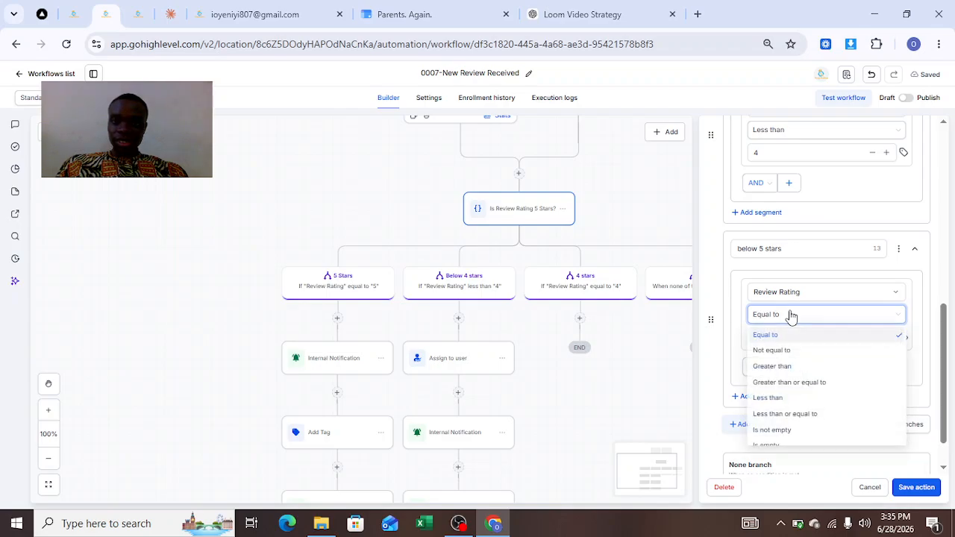
left_click(782, 407)
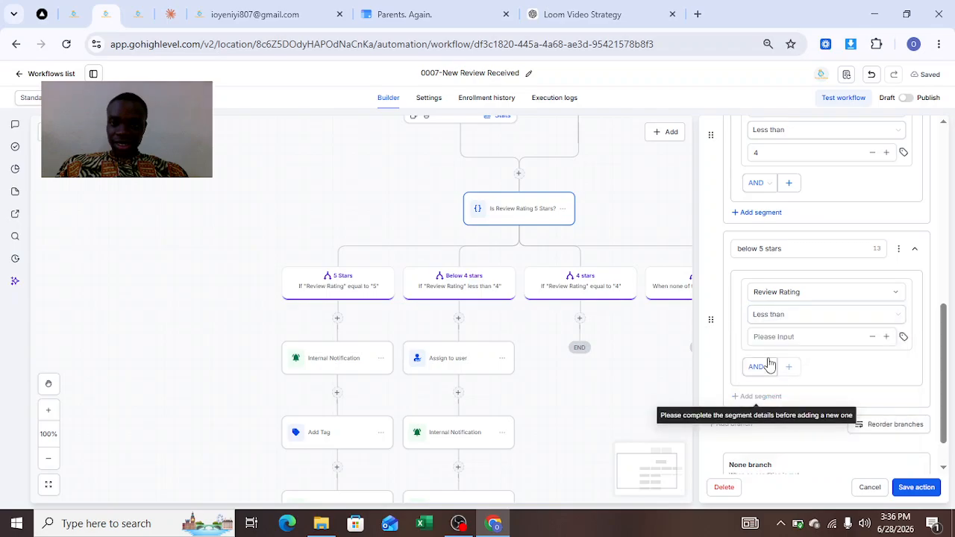
left_click(765, 338)
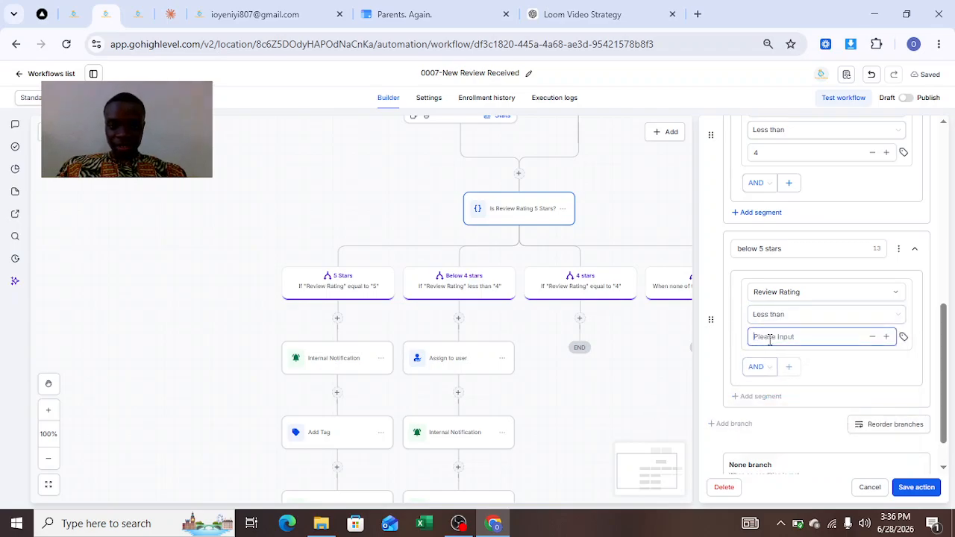
type("5")
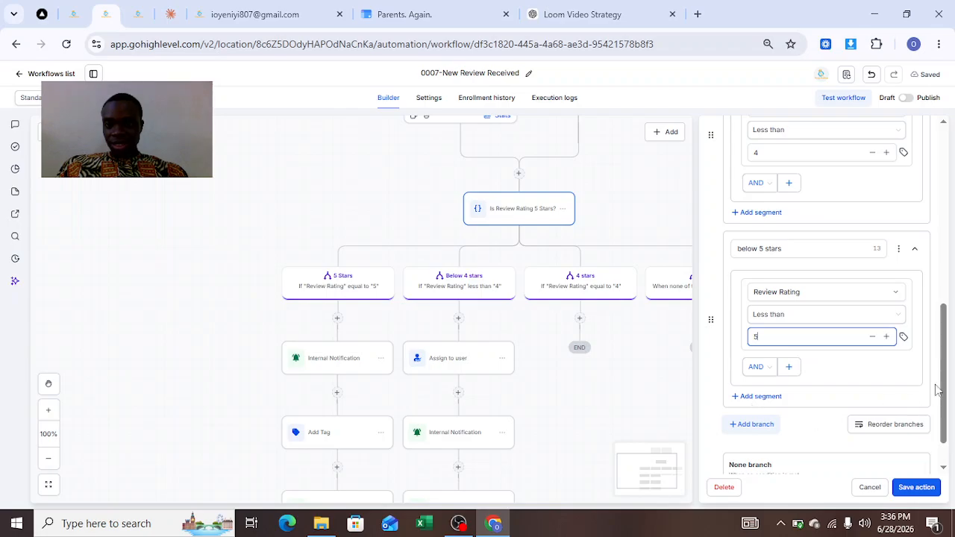
scroll(937, 341, "up", 3)
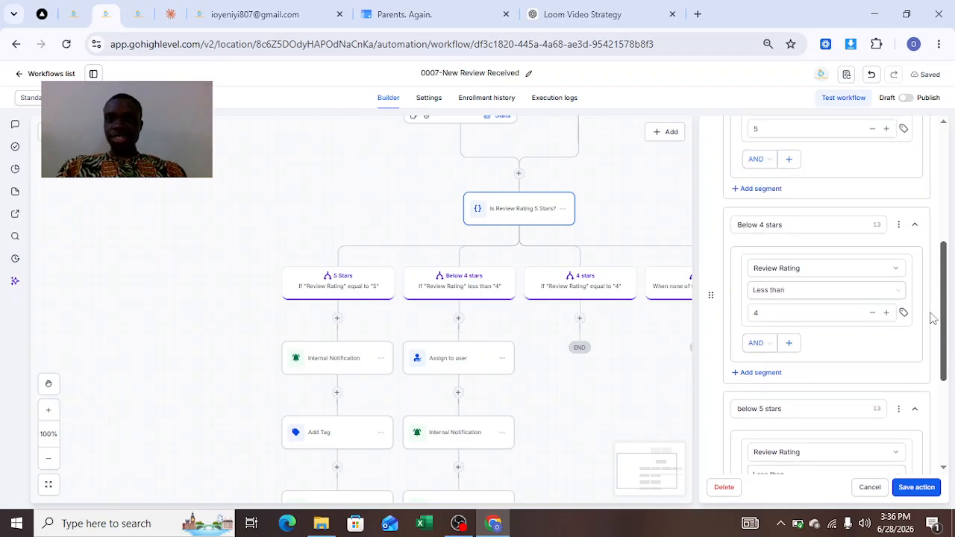
left_click_drag(926, 311, 942, 240)
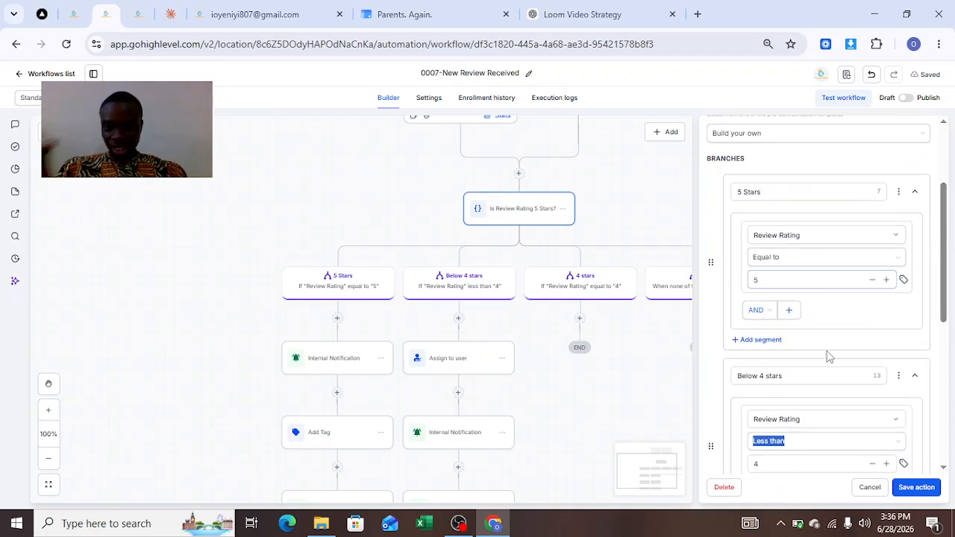
left_click(917, 488)
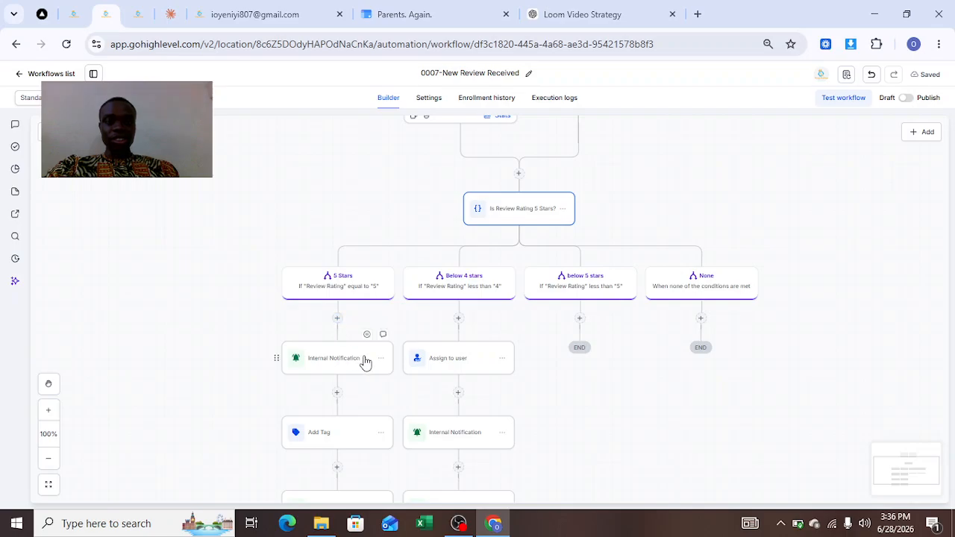
Copy all actions from the 5 Stars branch's Internal Notification onward and paste them into the below 5 stars branch
left_click(381, 359)
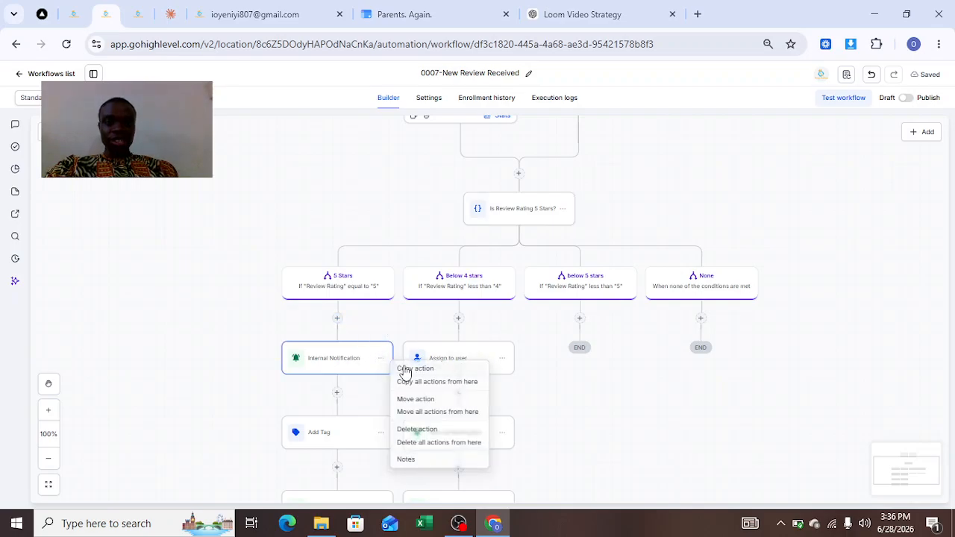
left_click(431, 384)
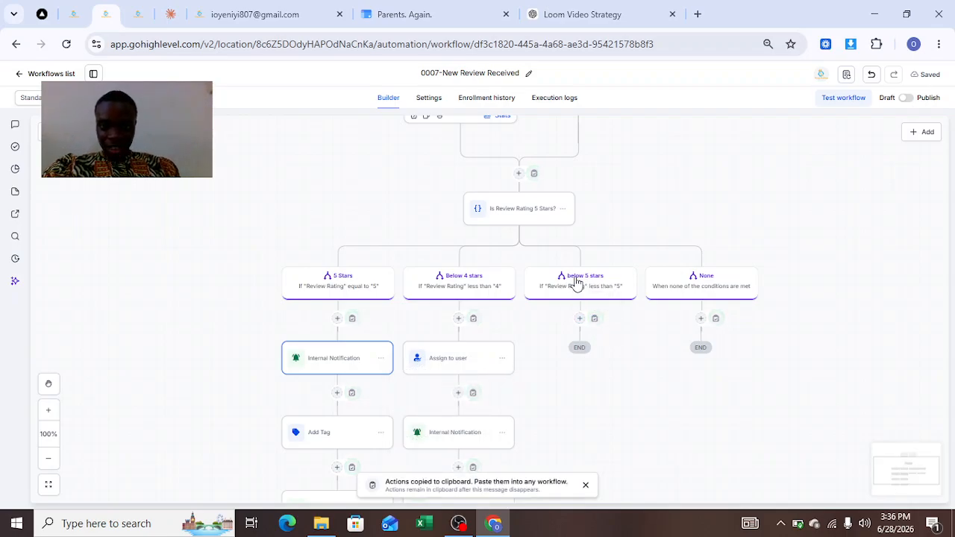
left_click(597, 325)
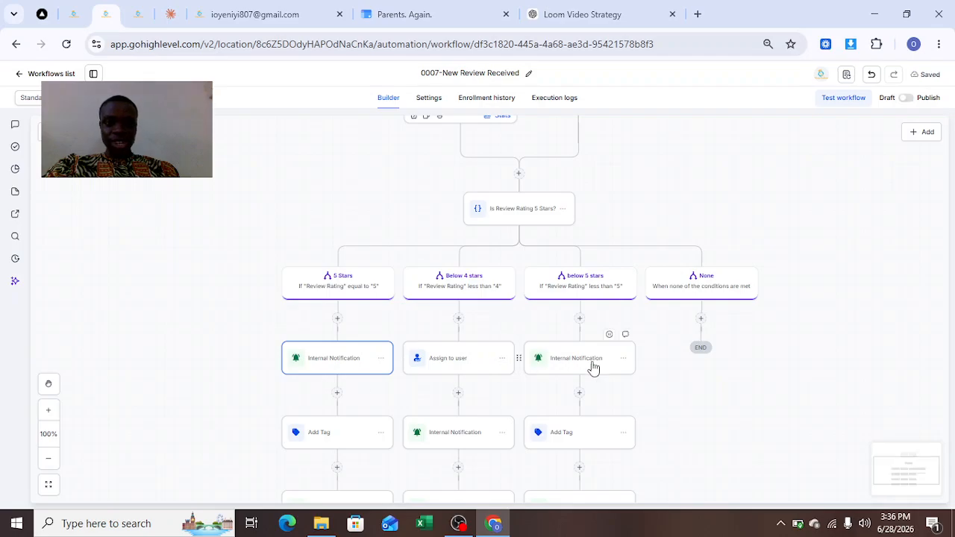
left_click_drag(706, 395, 712, 304)
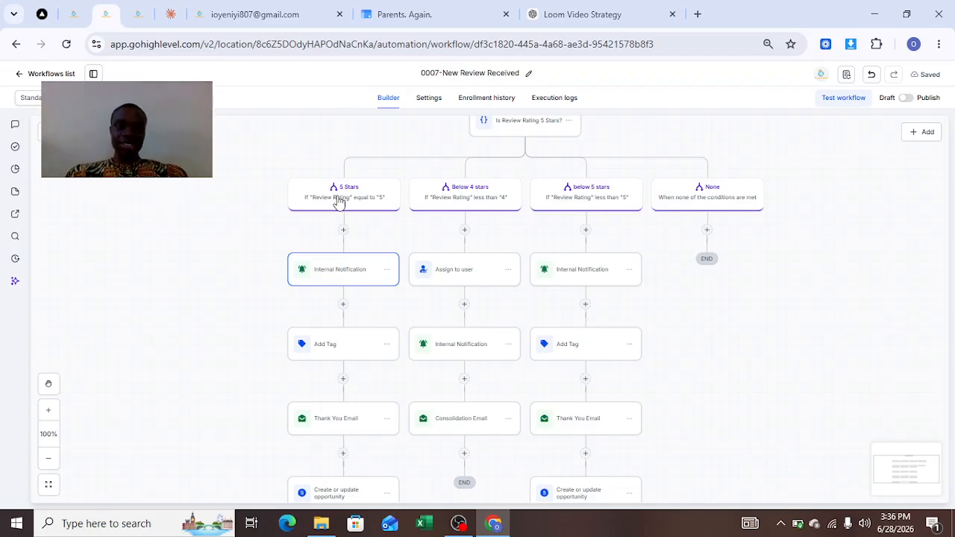
Review the 5 Stars branch's Internal Notification message and its Add Tag settings, saving each action
left_click(337, 278)
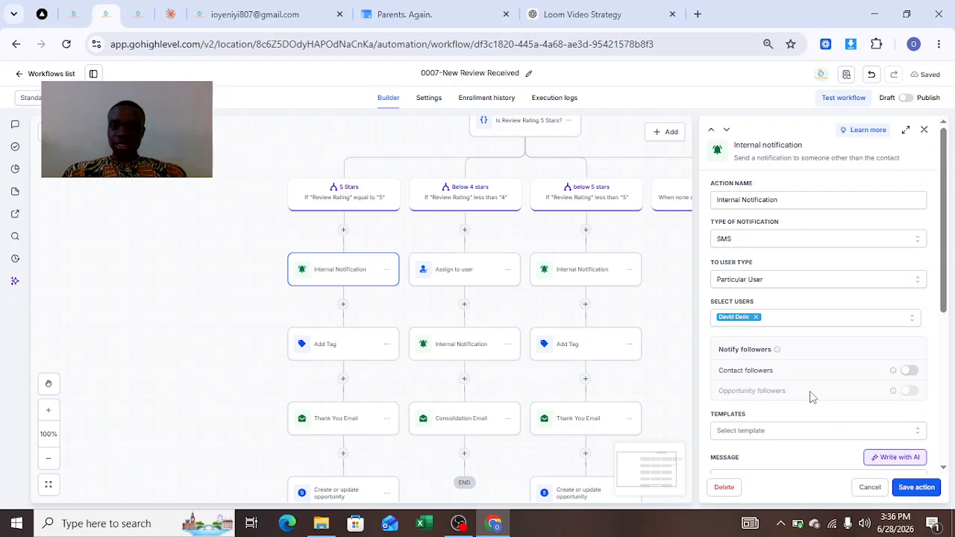
left_click(913, 493)
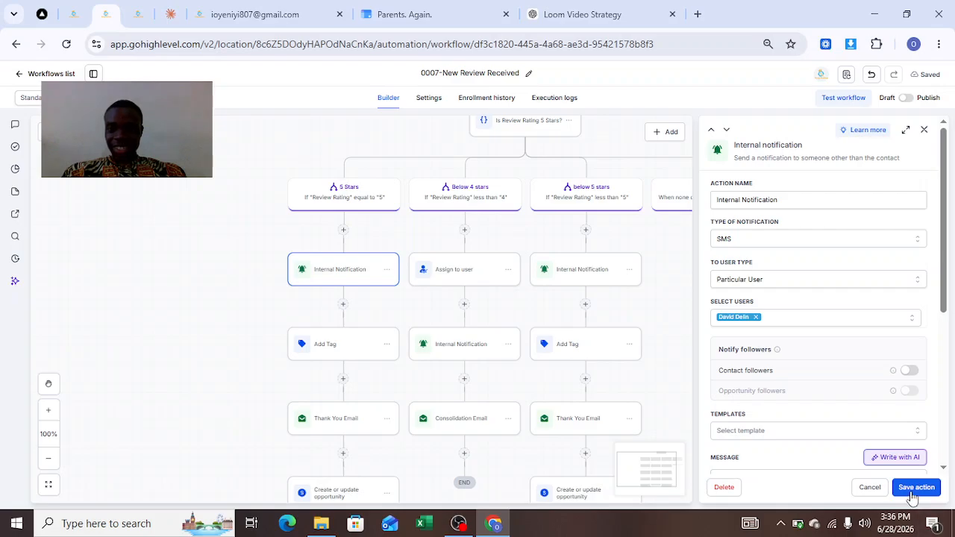
scroll(884, 388, "down", 4)
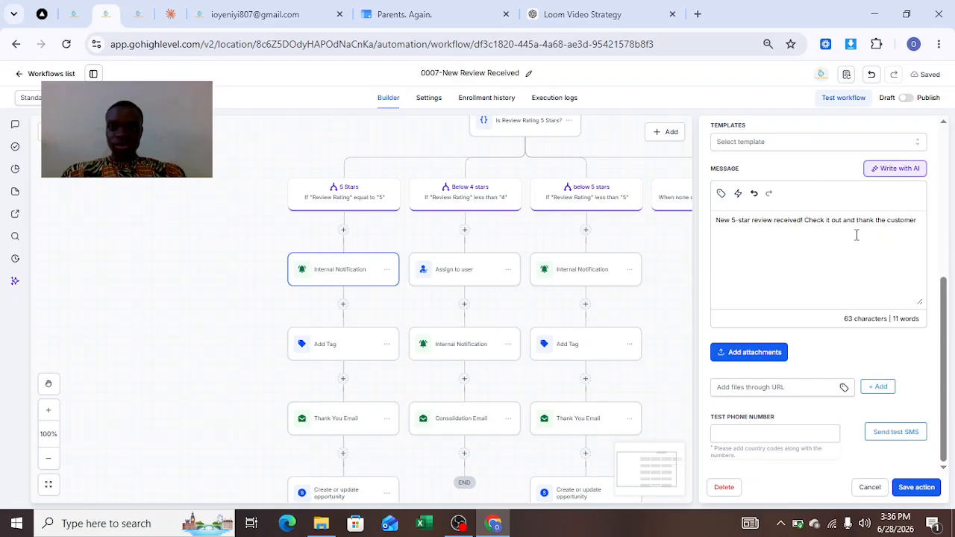
left_click(909, 494)
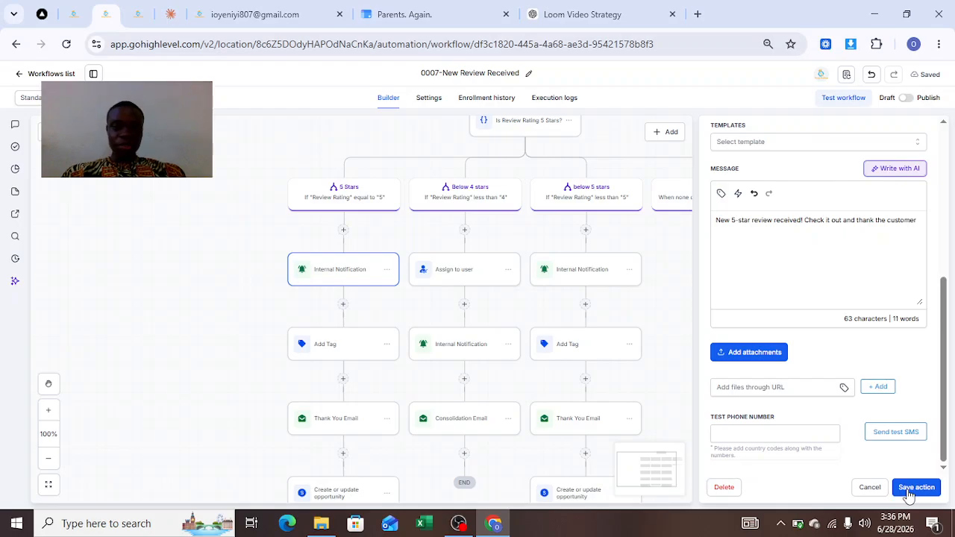
left_click(330, 351)
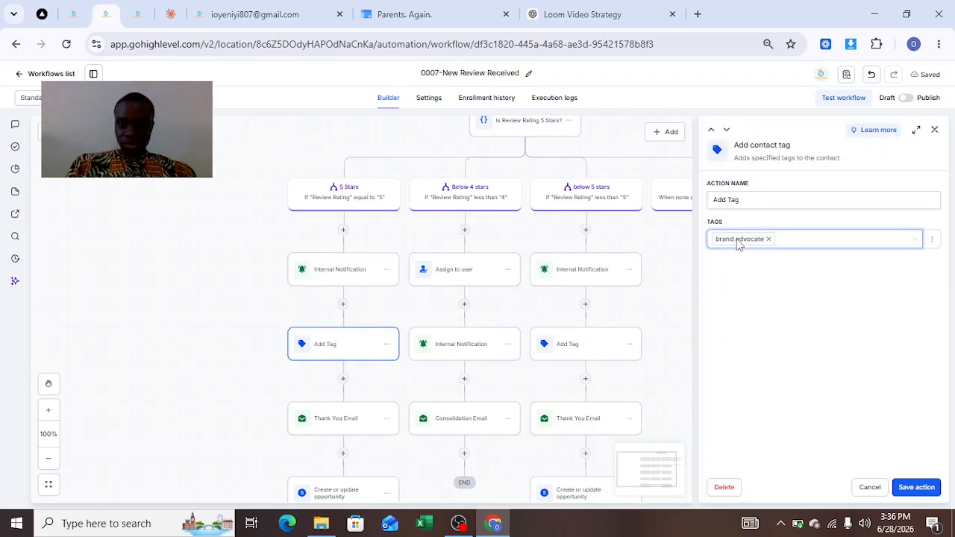
left_click(917, 487)
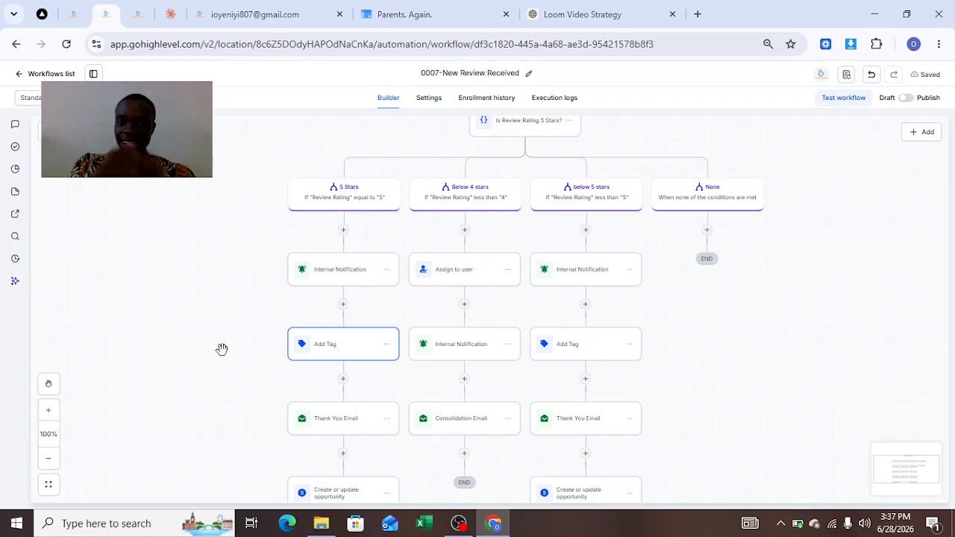
Review the pipeline, stage and opportunity name in the 5 Stars branch's Create or update opportunity action, and save it
left_click_drag(222, 351, 241, 254)
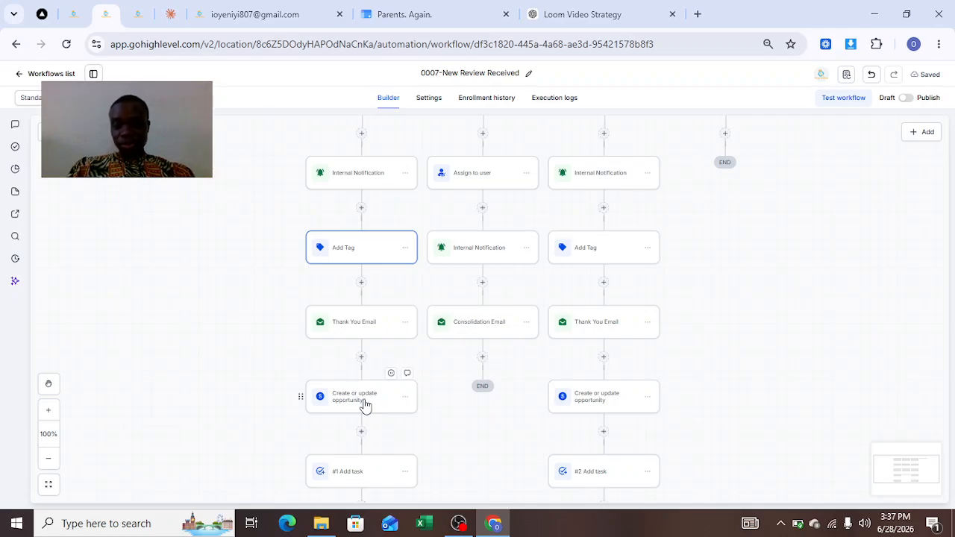
left_click(365, 406)
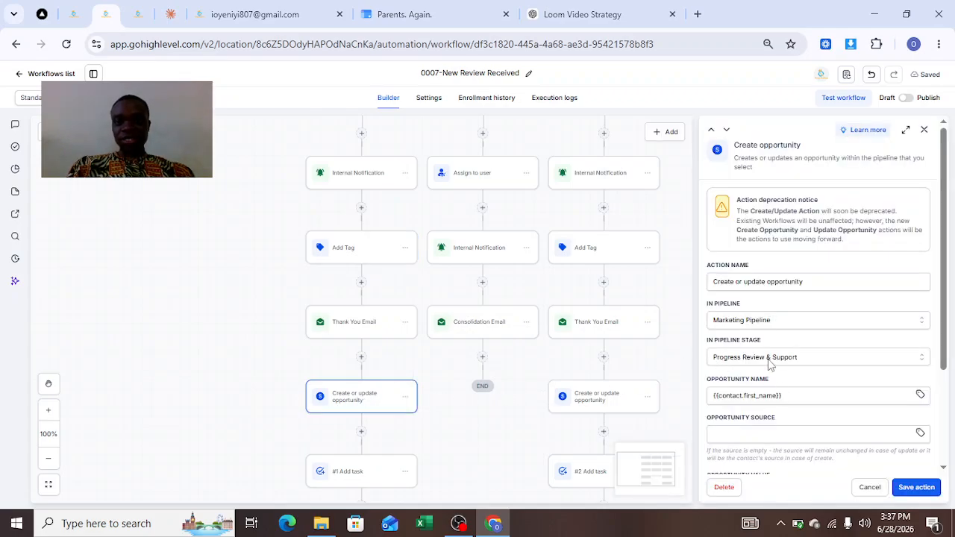
left_click(925, 488)
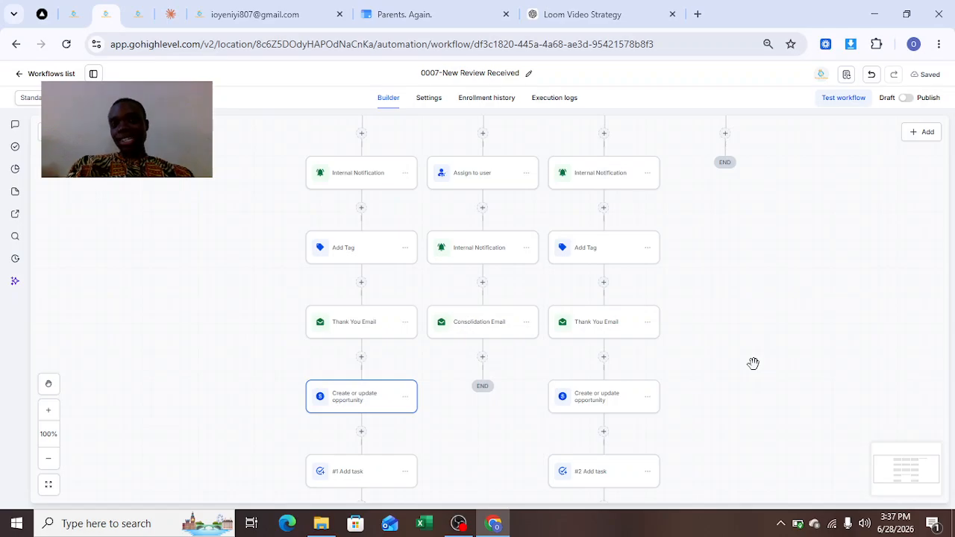
Check the title, description, assignee and due date of the 5 Stars branch's Add task action, and save it
left_click_drag(756, 371, 761, 288)
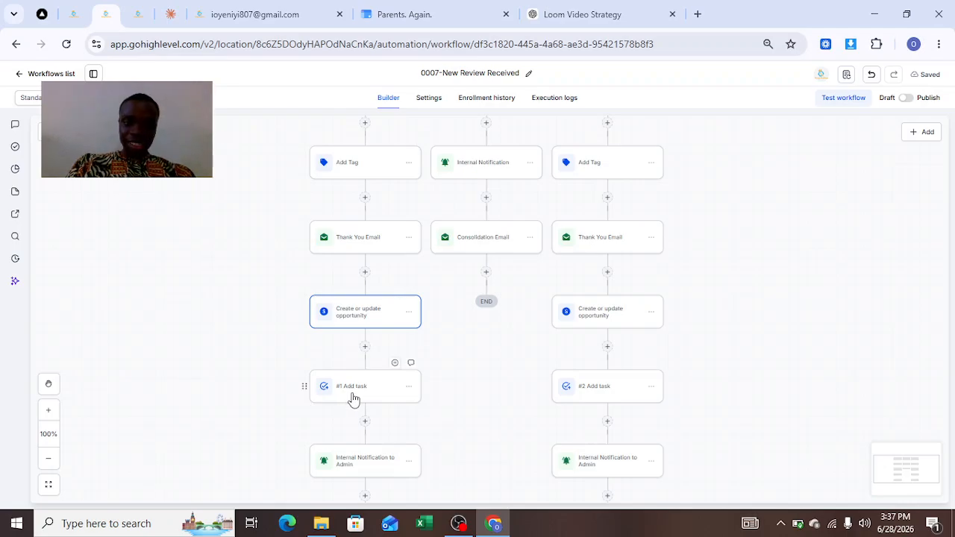
left_click(357, 399)
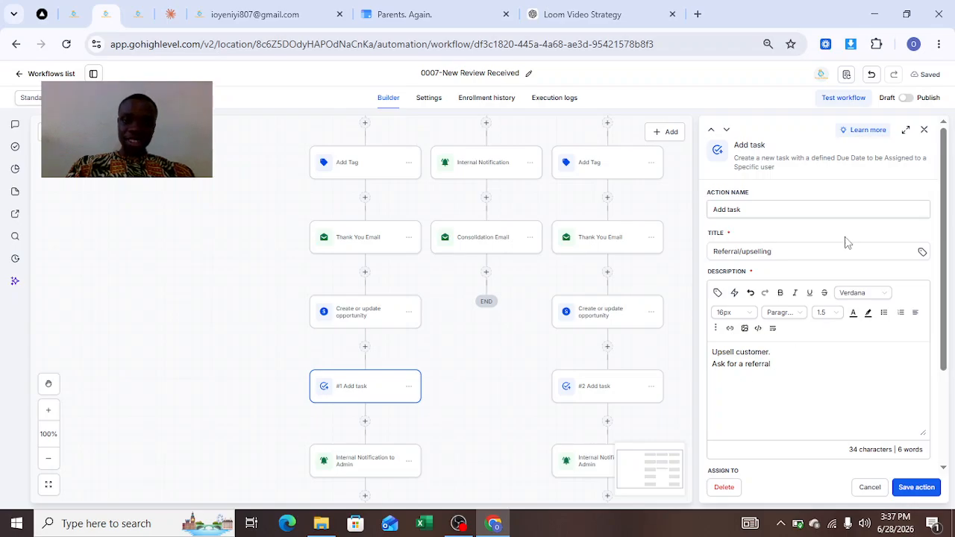
left_click(918, 487)
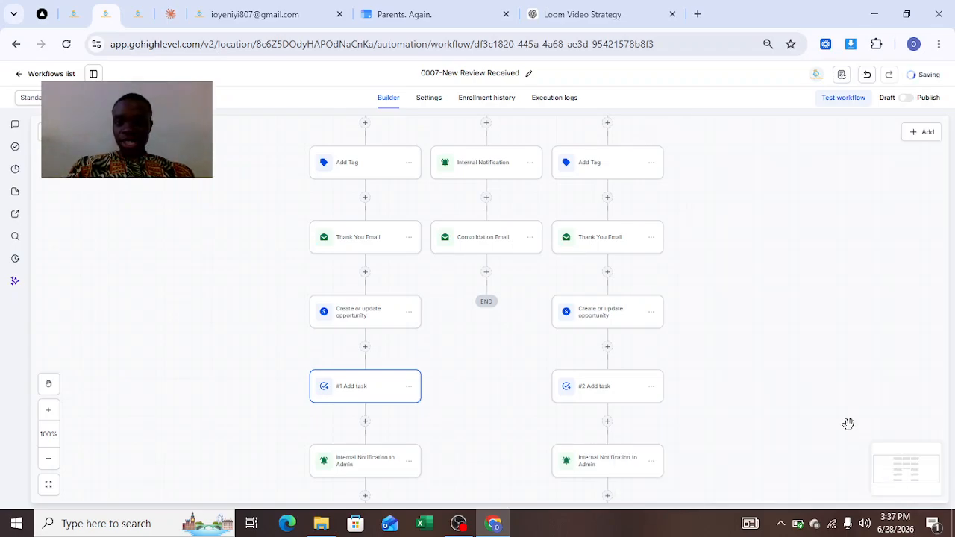
left_click(366, 396)
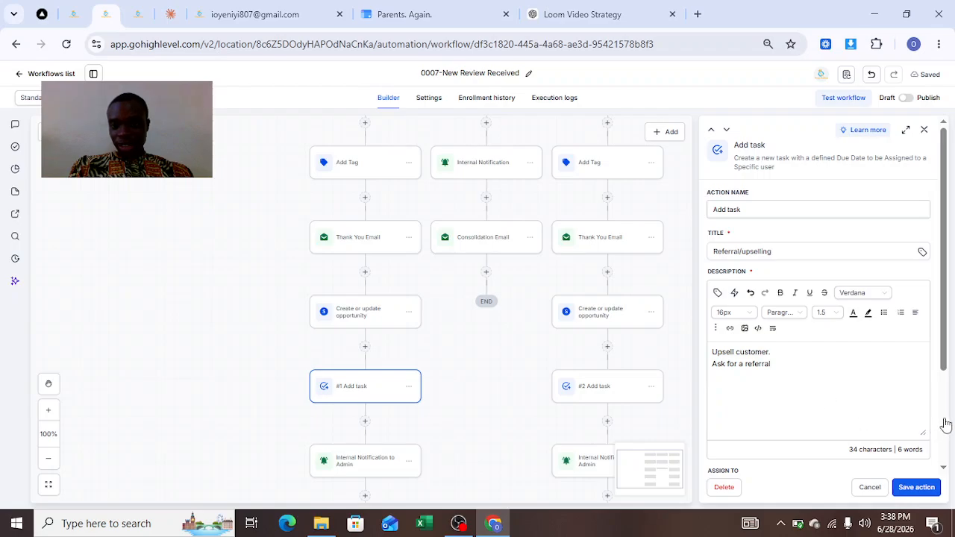
left_click(383, 399)
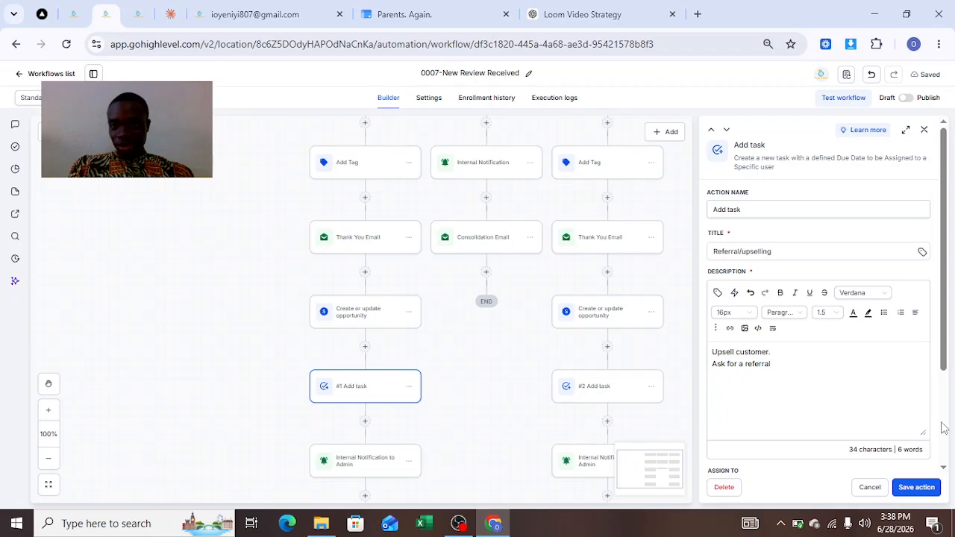
scroll(944, 427, "down", 3)
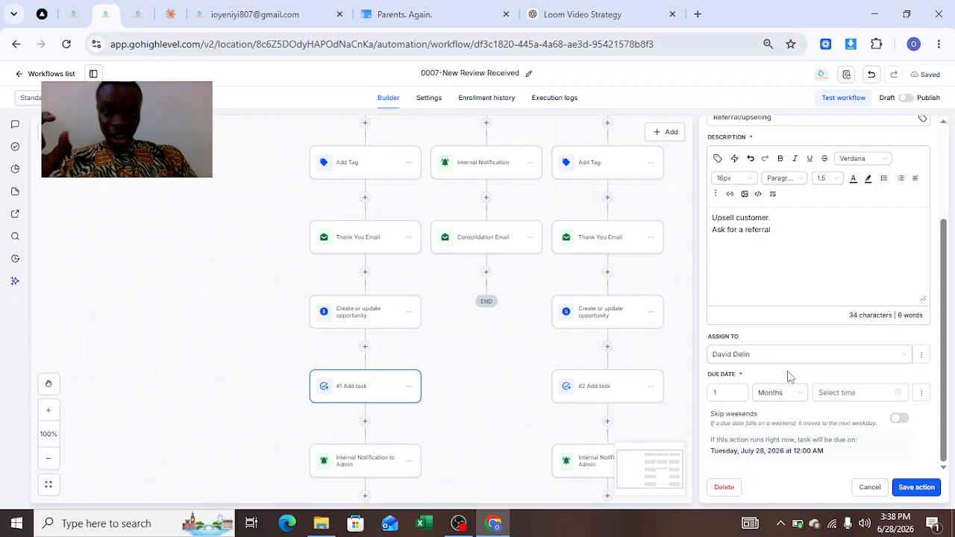
left_click(717, 393)
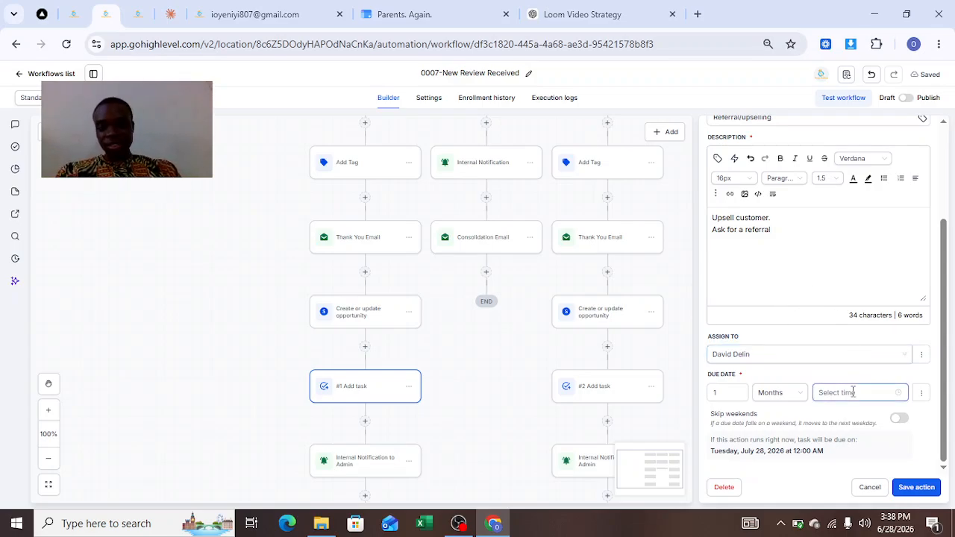
left_click(918, 487)
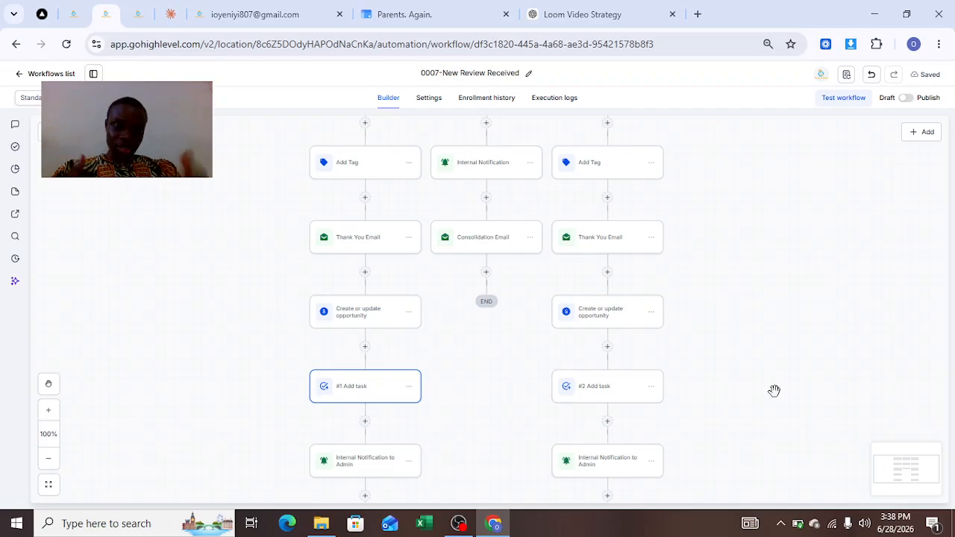
Review the recipient, subject and message of the 5 Stars branch's Internal Notification to Admin, and save the action
left_click_drag(779, 393, 767, 391)
scroll(775, 314, "down", 1)
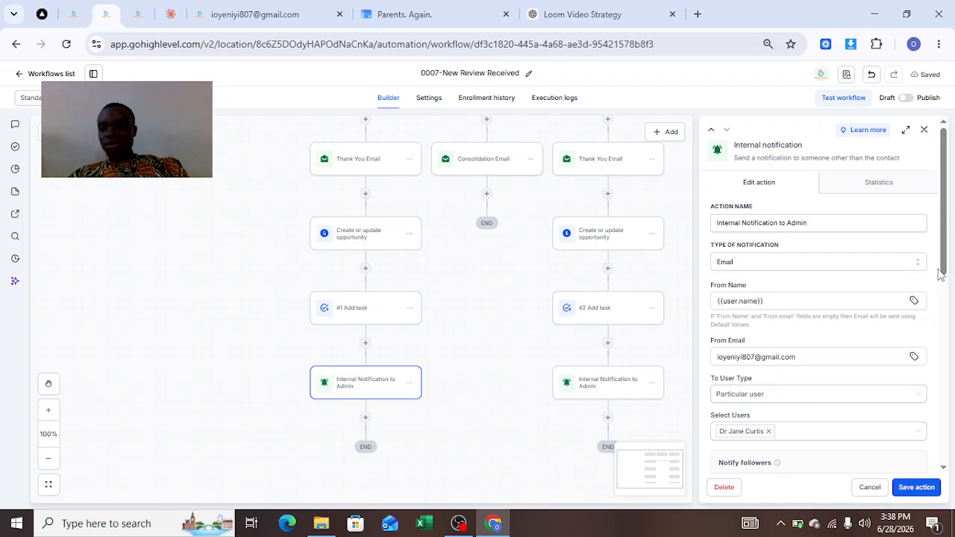
left_click_drag(946, 262, 953, 436)
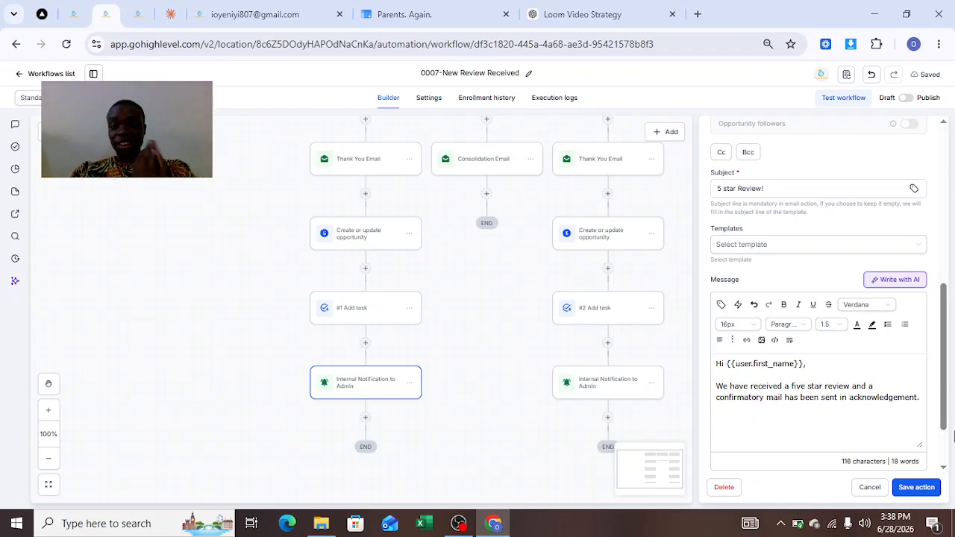
left_click(917, 489)
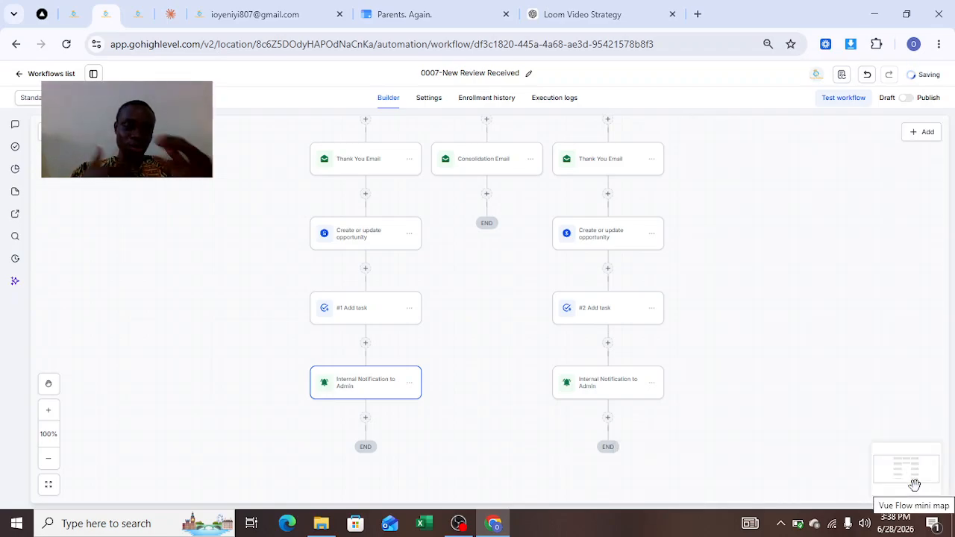
scroll(825, 399, "up", 3)
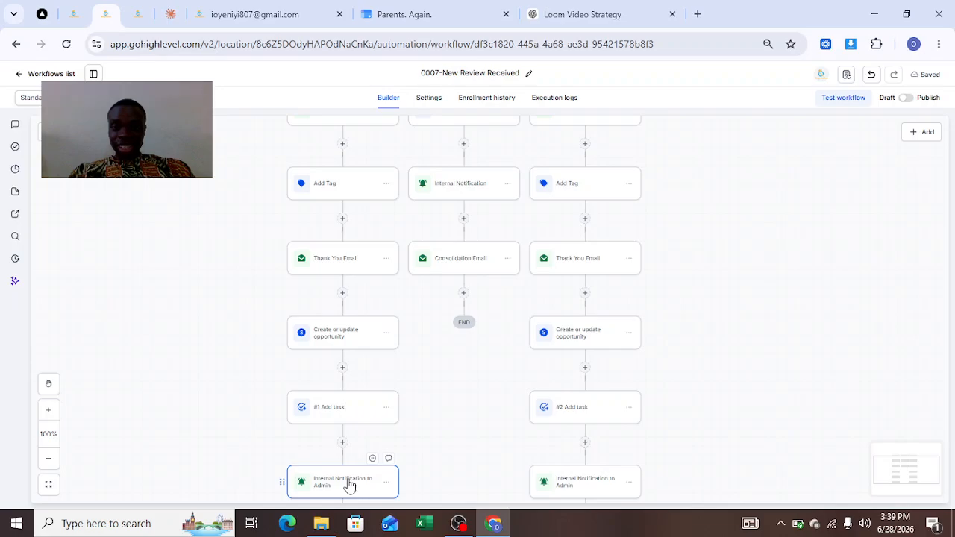
left_click(349, 485)
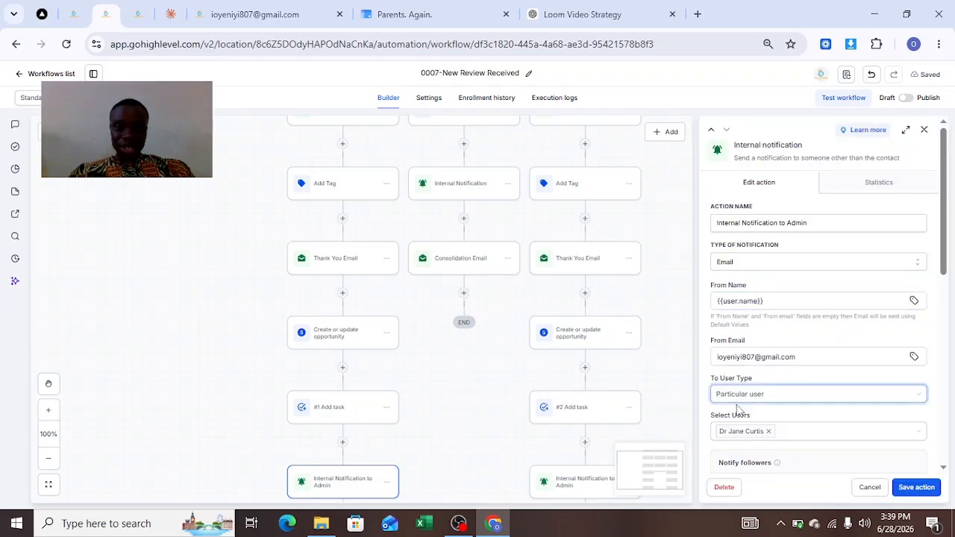
left_click(915, 487)
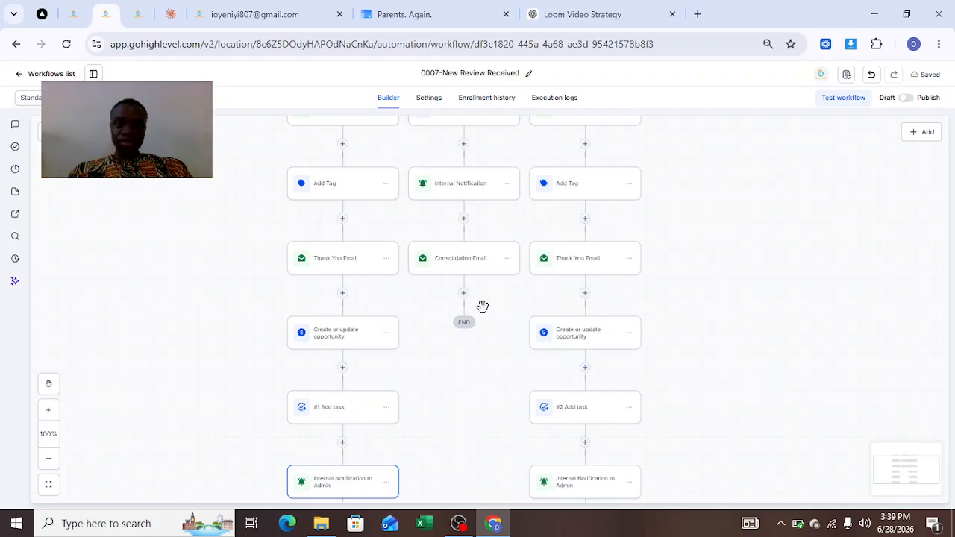
Review the Below 4 stars branch's Assign to user, Internal Notification and Consolidation Email settings, and save the email action
scroll(720, 316, "up", 3)
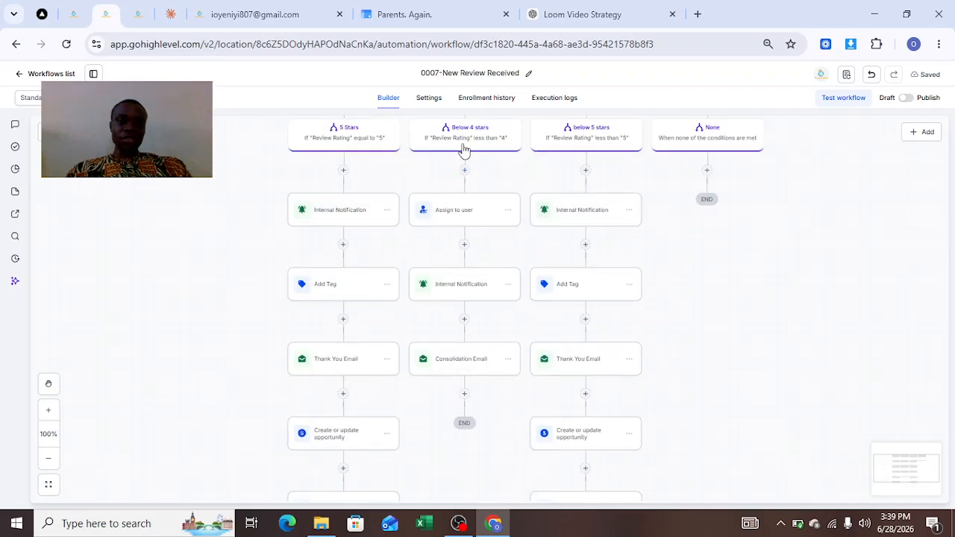
left_click(478, 213)
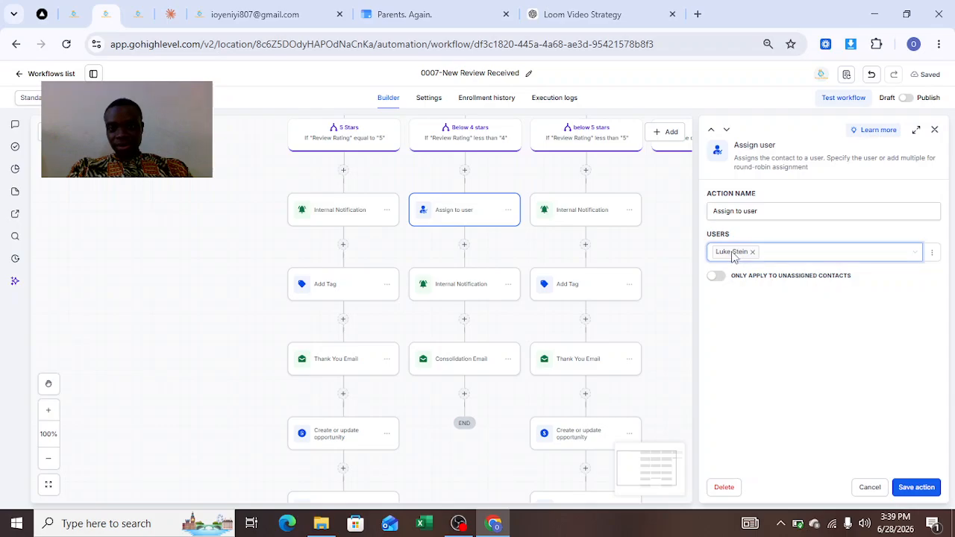
left_click(463, 293)
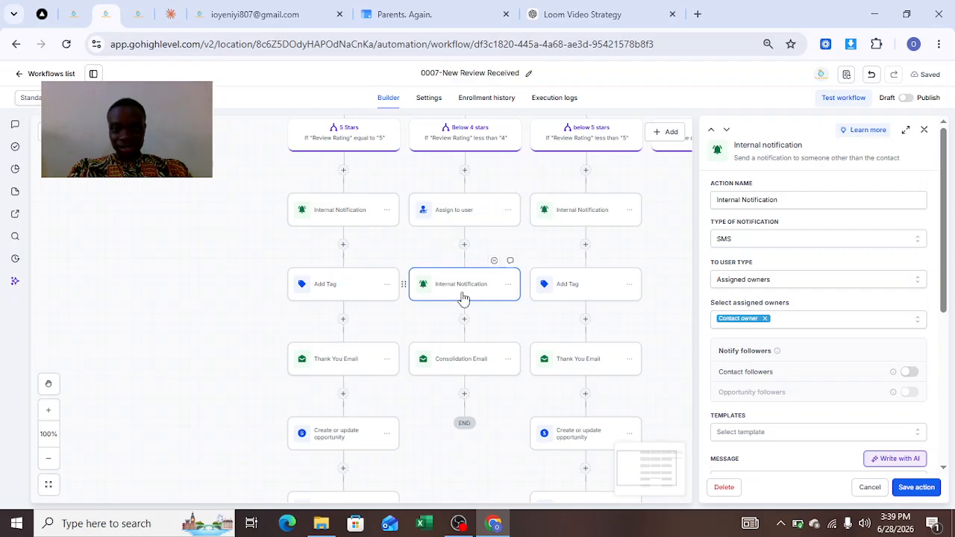
left_click(464, 364)
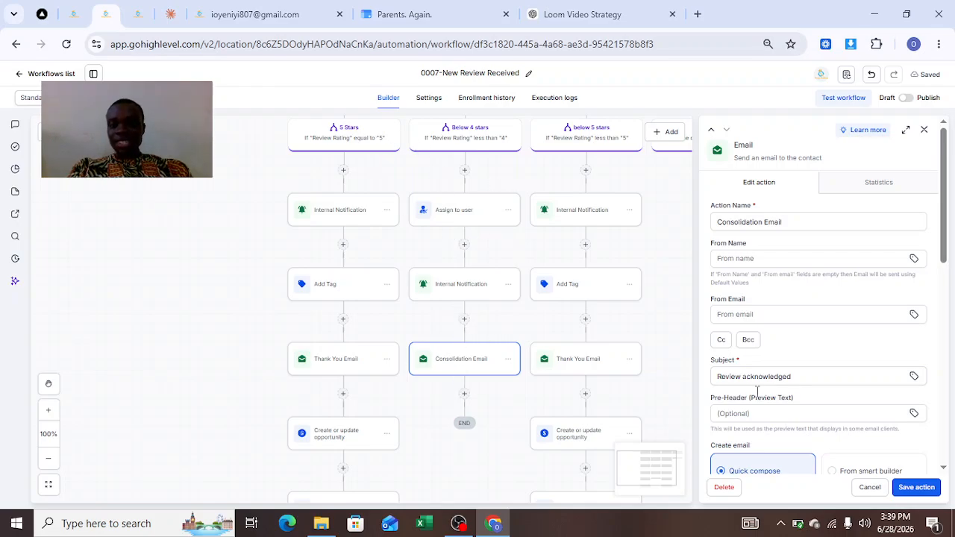
scroll(946, 403, "down", 4)
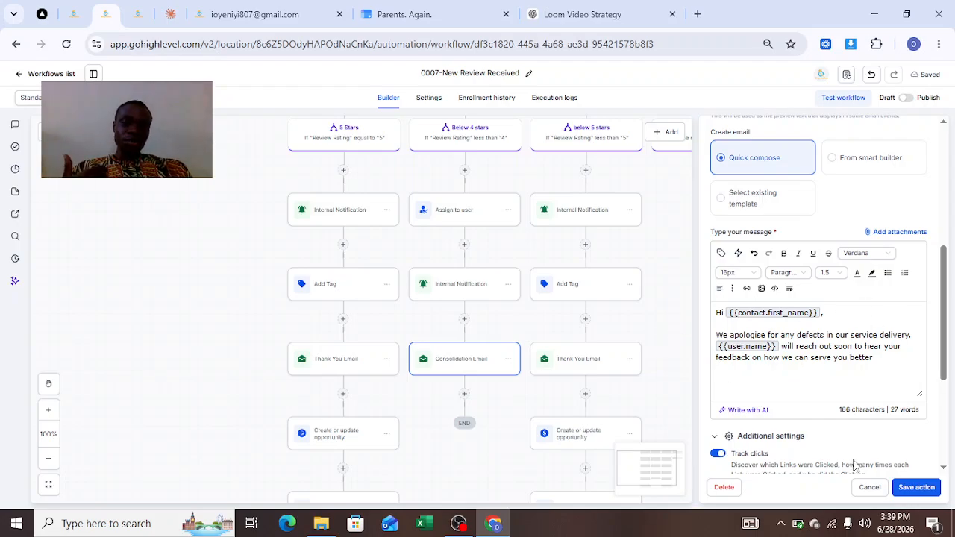
left_click(915, 488)
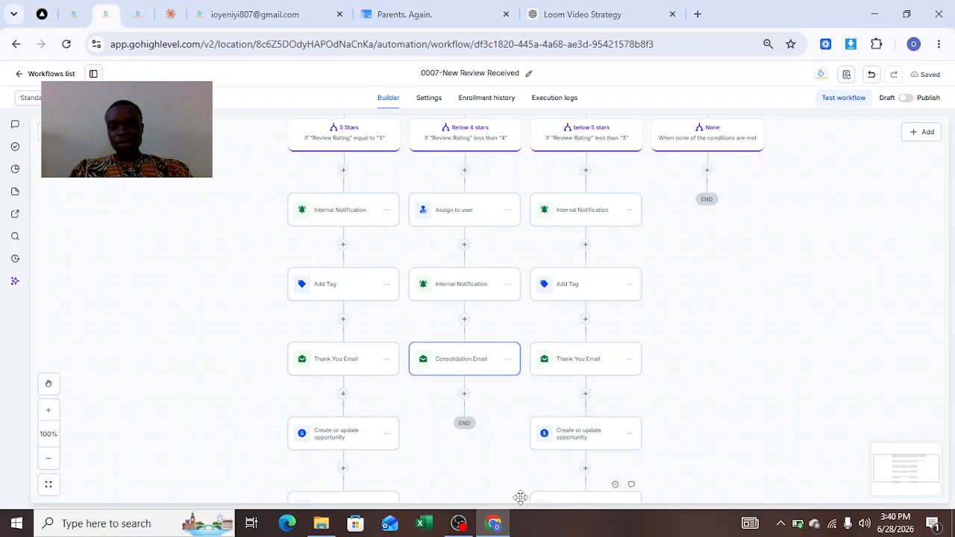
left_click(459, 525)
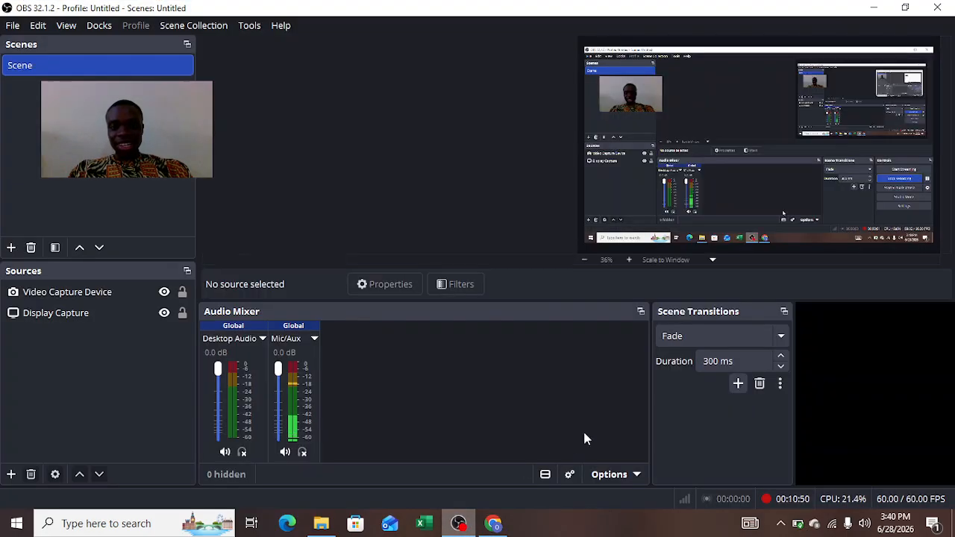